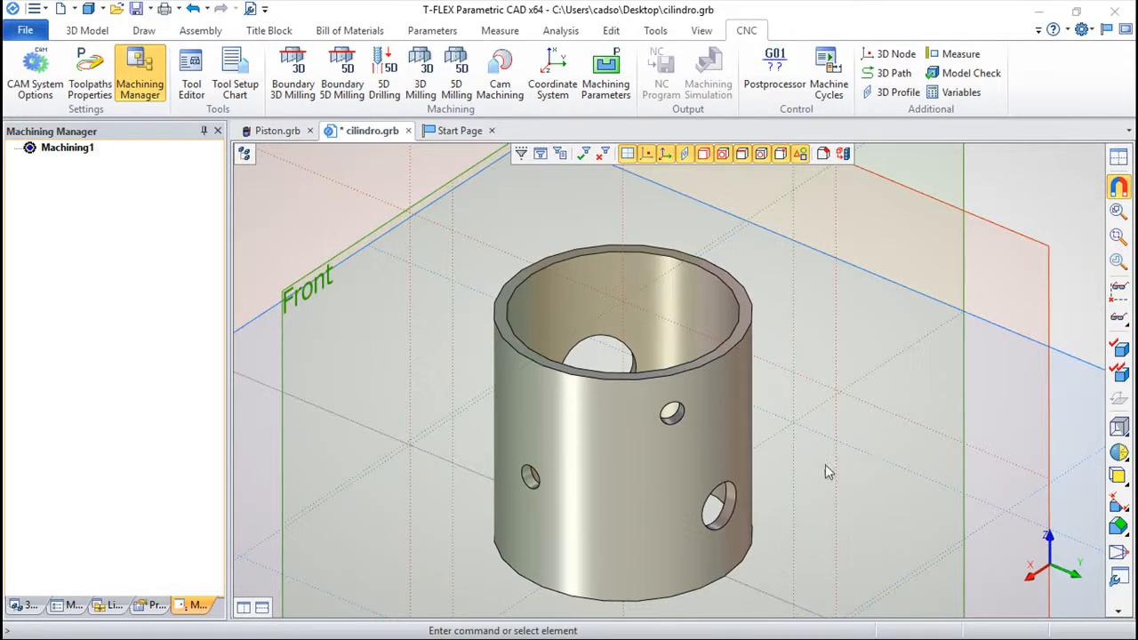
{"action": "middle_click_drag", "start_coordinate": [795, 463], "coordinate": [810, 412]}
{"action": "right_click_drag", "start_coordinate": [810, 411], "coordinate": [873, 461]}
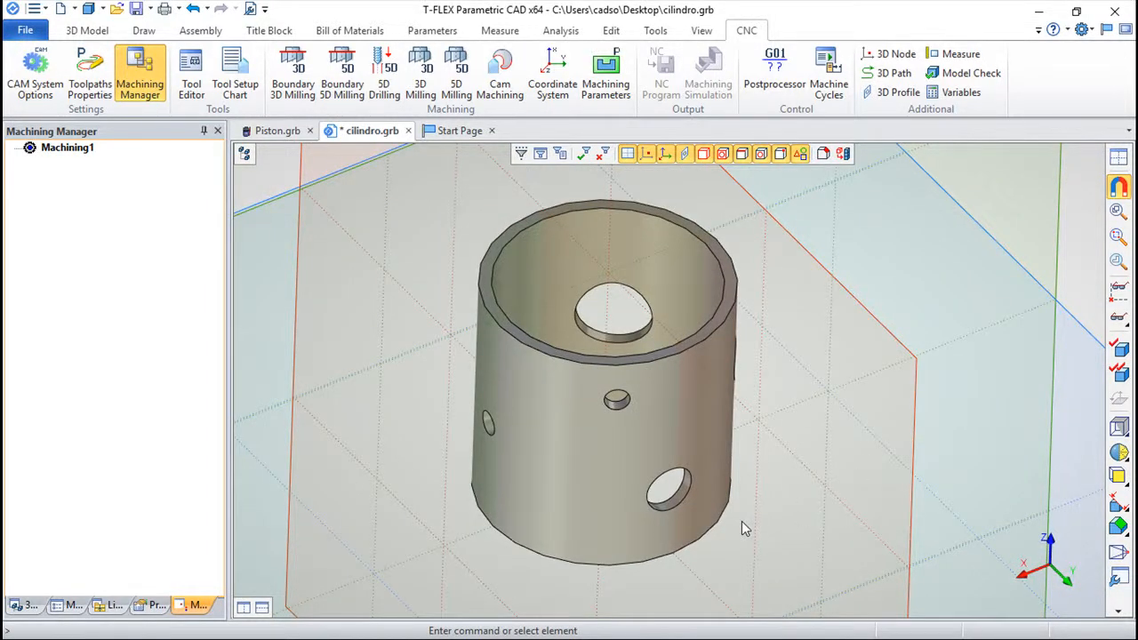
{"action": "right_click_drag", "start_coordinate": [742, 525], "coordinate": [861, 438]}
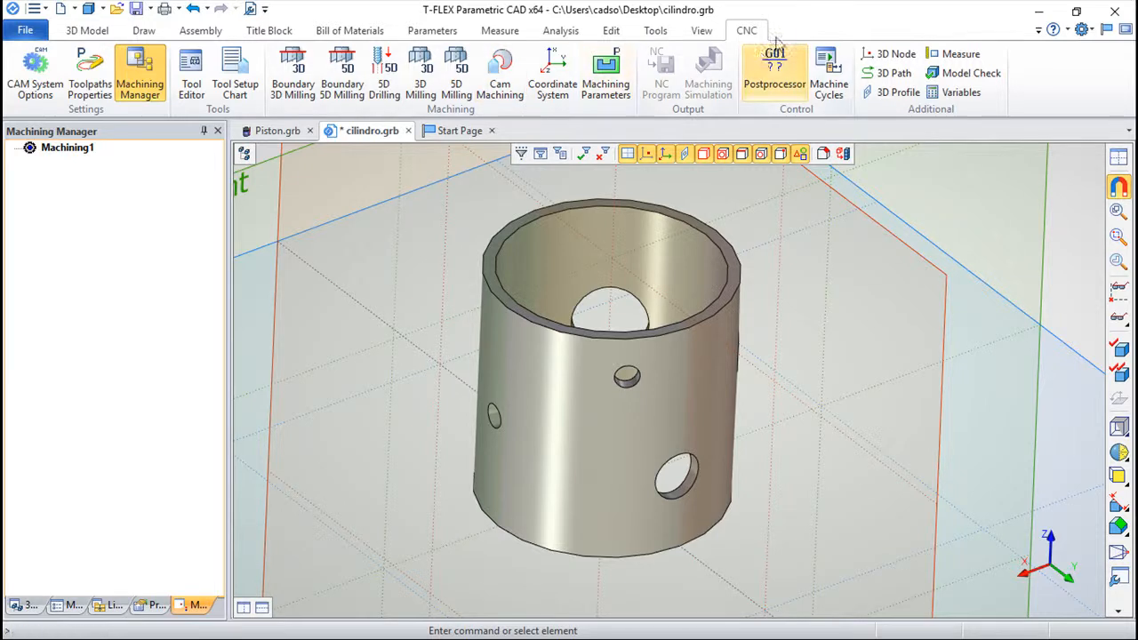
{"action": "left_click", "coordinate": [386, 70]}
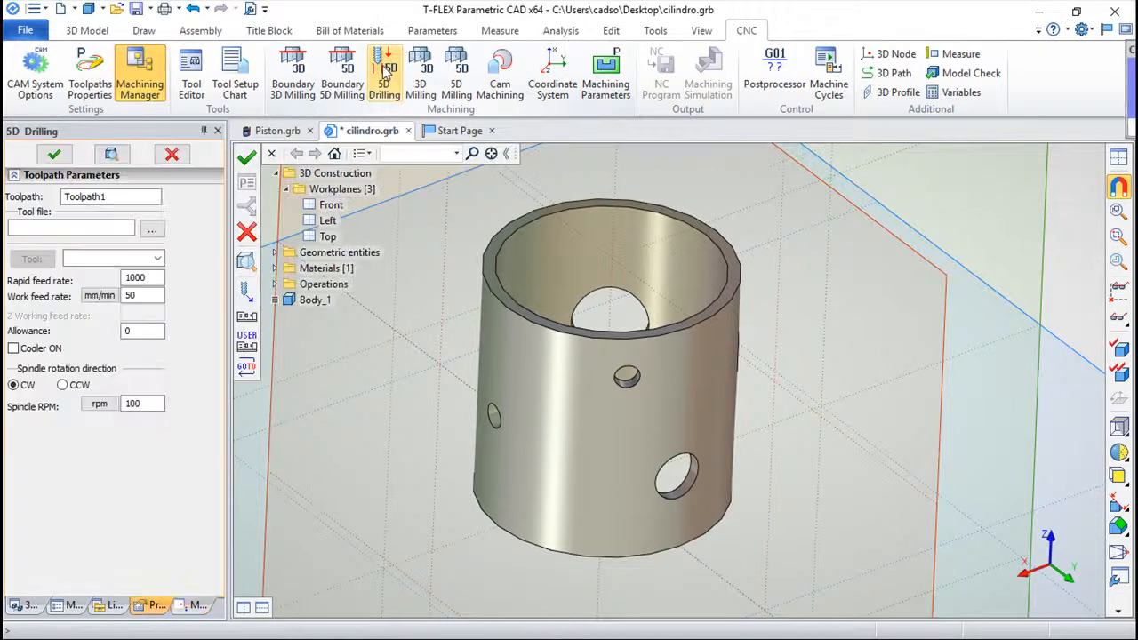
{"action": "left_click", "coordinate": [317, 300]}
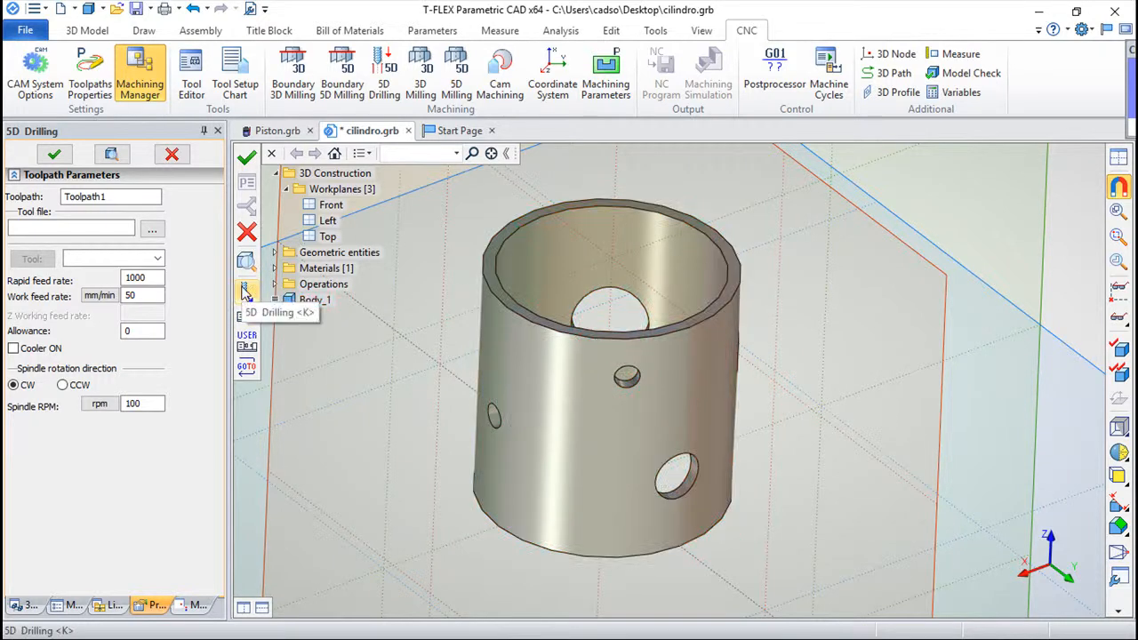
{"action": "left_click", "coordinate": [245, 293]}
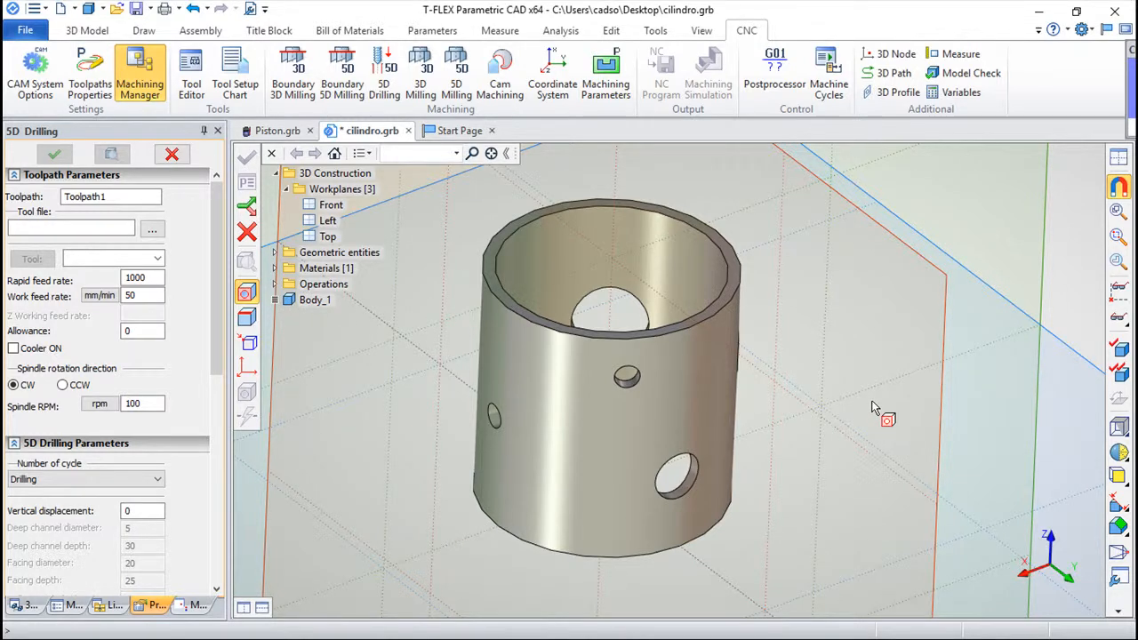
{"action": "middle_click_drag", "start_coordinate": [844, 271], "coordinate": [818, 485]}
{"action": "middle_click_drag", "start_coordinate": [787, 533], "coordinate": [513, 458]}
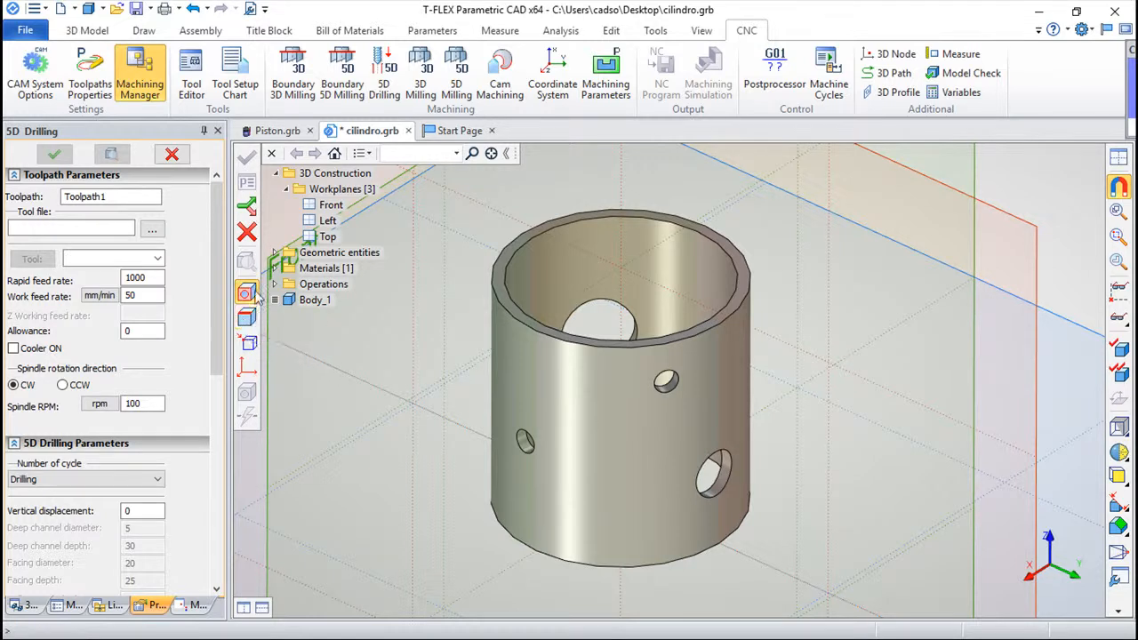
{"action": "left_click", "coordinate": [588, 429]}
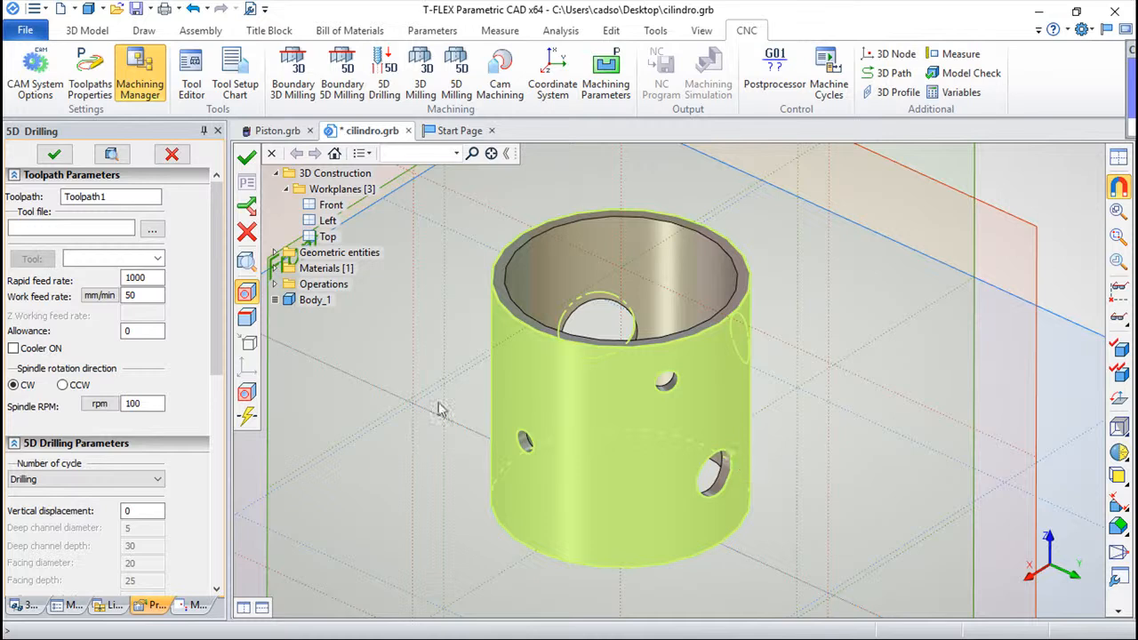
{"action": "left_click", "coordinate": [247, 316]}
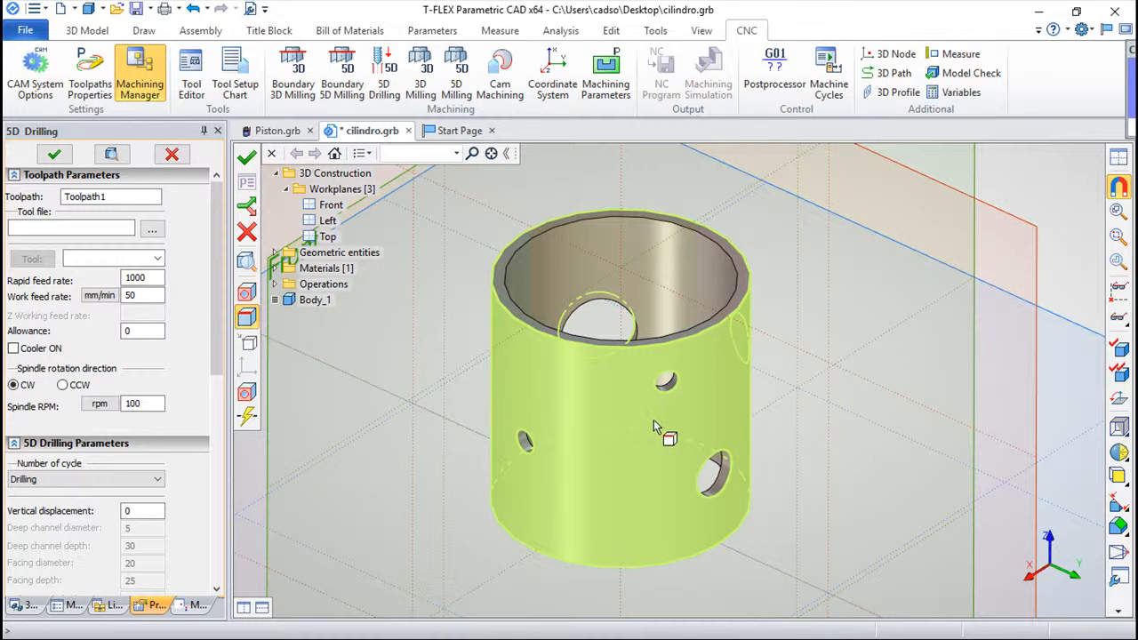
{"action": "left_click", "coordinate": [723, 494]}
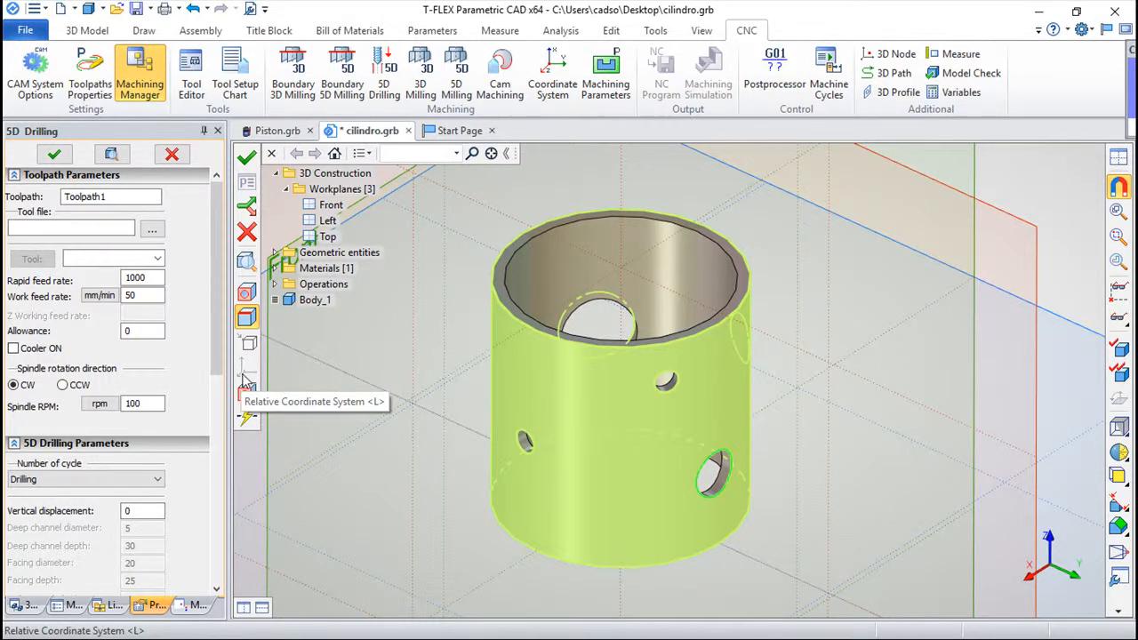
{"action": "left_click", "coordinate": [247, 231]}
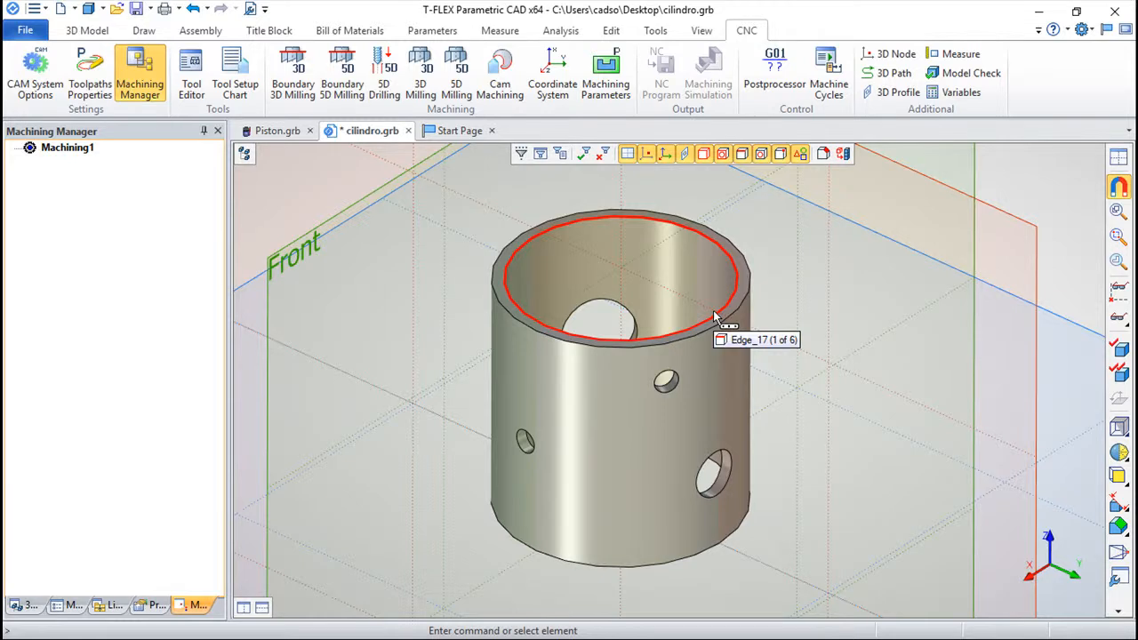
Create a workplane through the axis of the large side hole in the cylinder, rotated by an angle of 90.
{"action": "left_click_drag", "start_coordinate": [879, 536], "coordinate": [709, 523]}
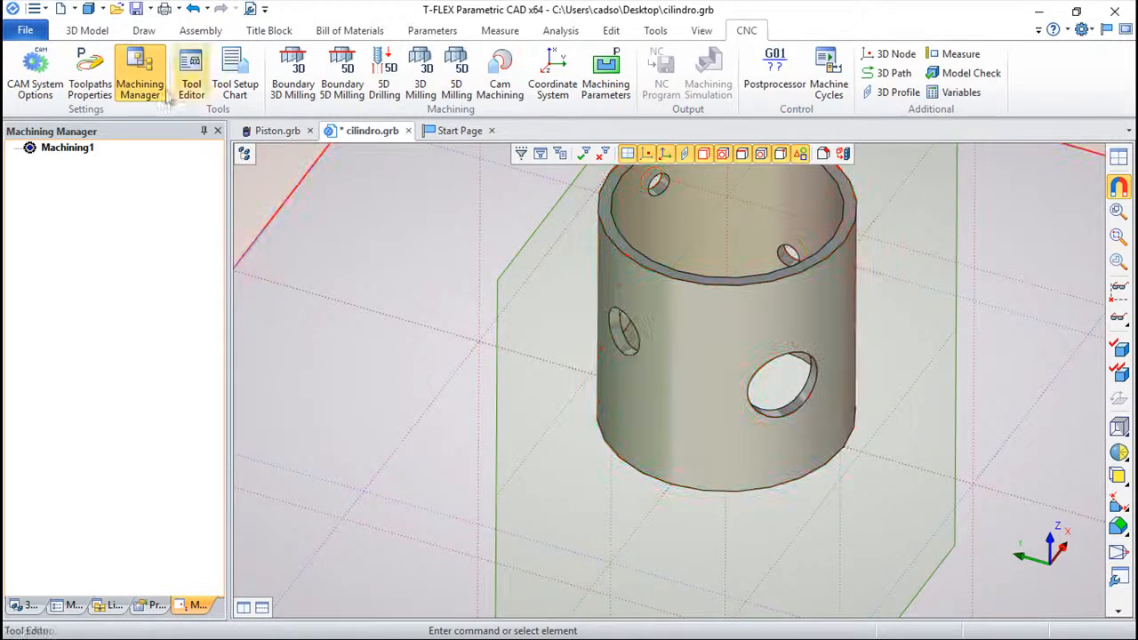
{"action": "left_click", "coordinate": [81, 34]}
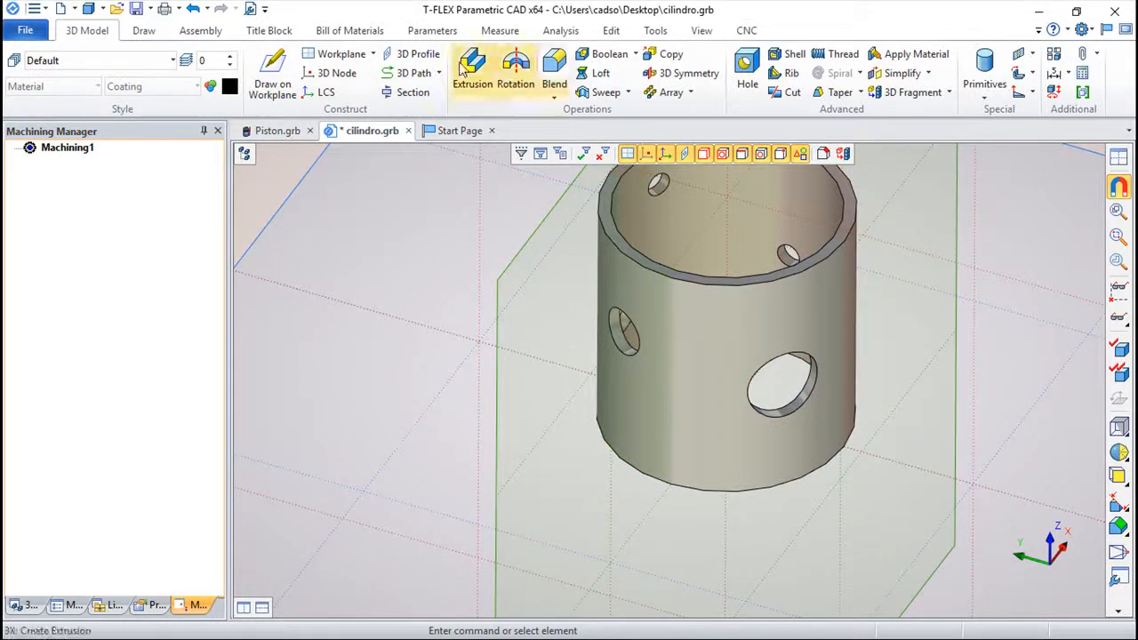
{"action": "left_click", "coordinate": [338, 55]}
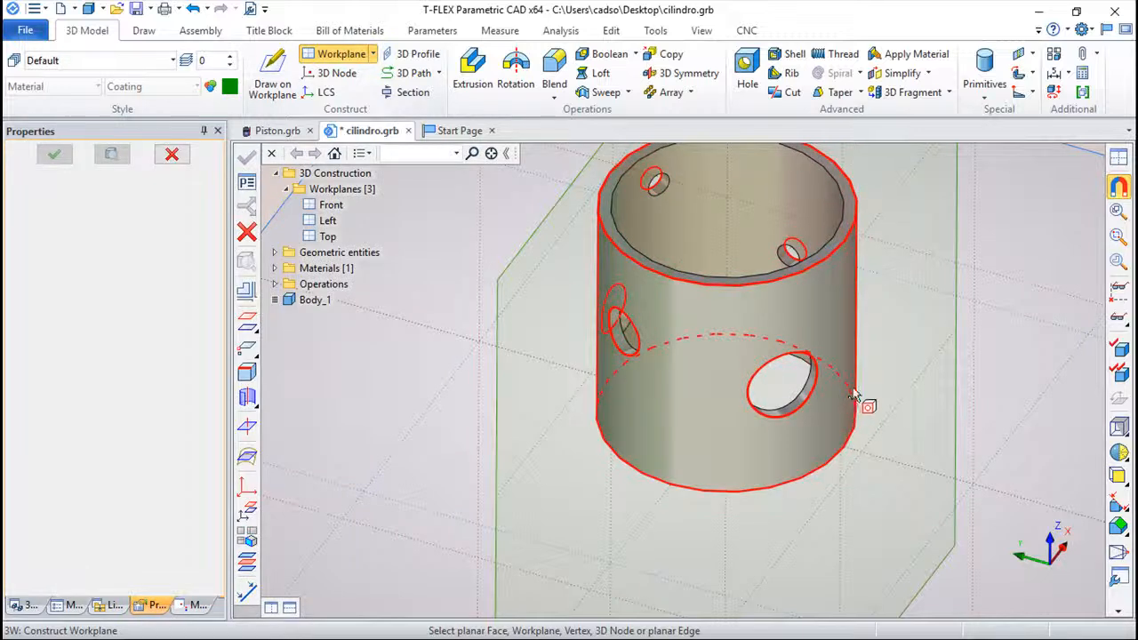
{"action": "scroll", "coordinate": [855, 396], "scroll_direction": "up", "scroll_amount": 4}
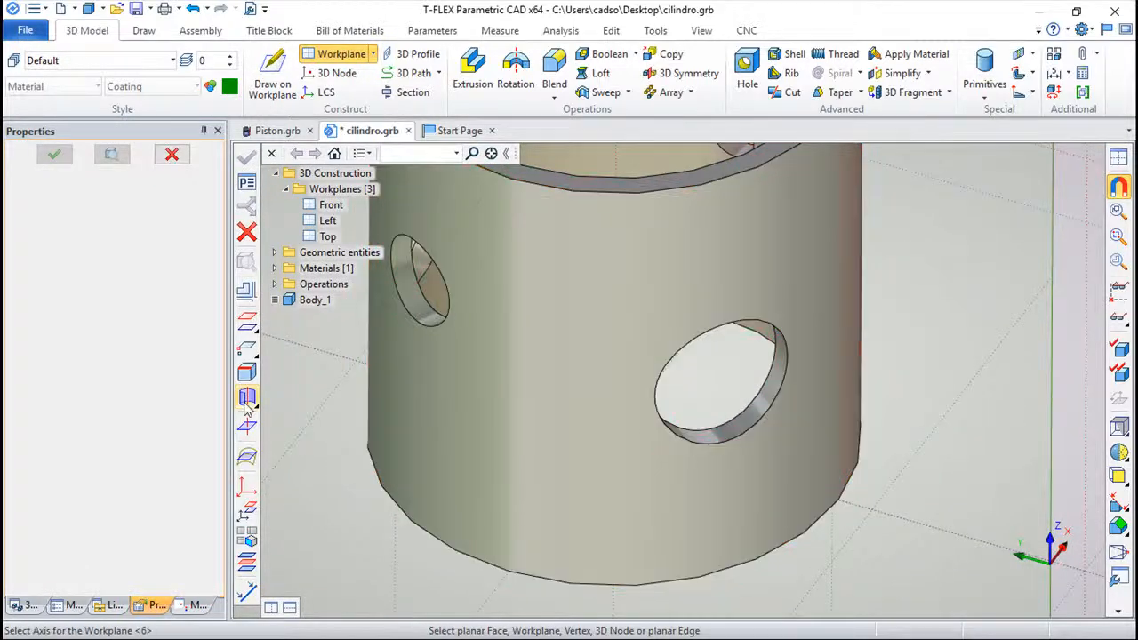
{"action": "left_click", "coordinate": [250, 401]}
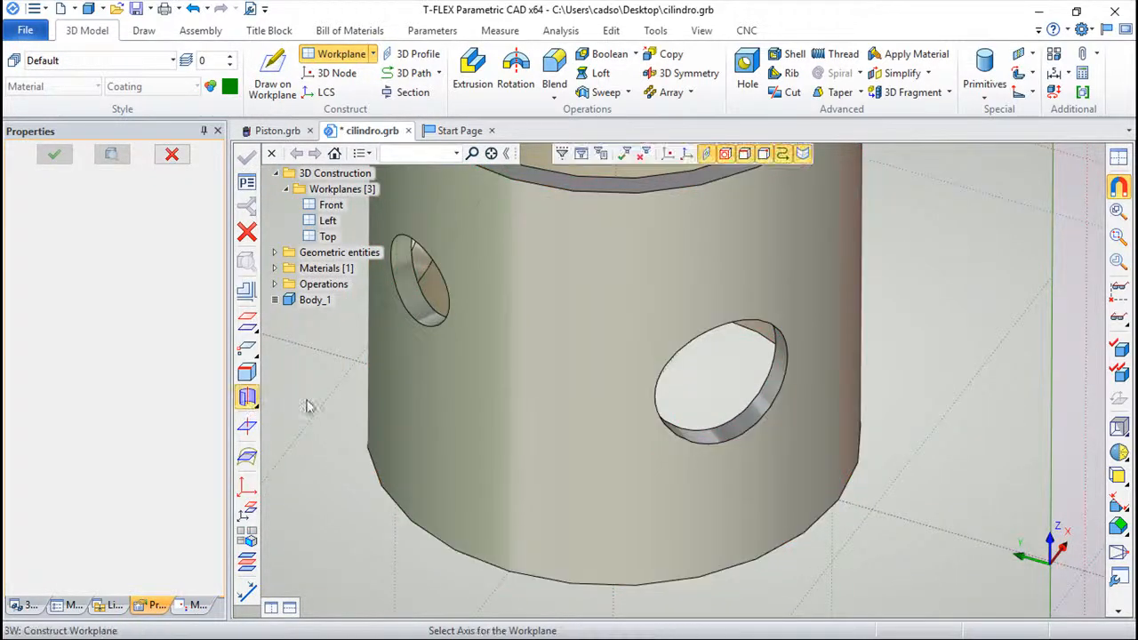
{"action": "left_click", "coordinate": [773, 411]}
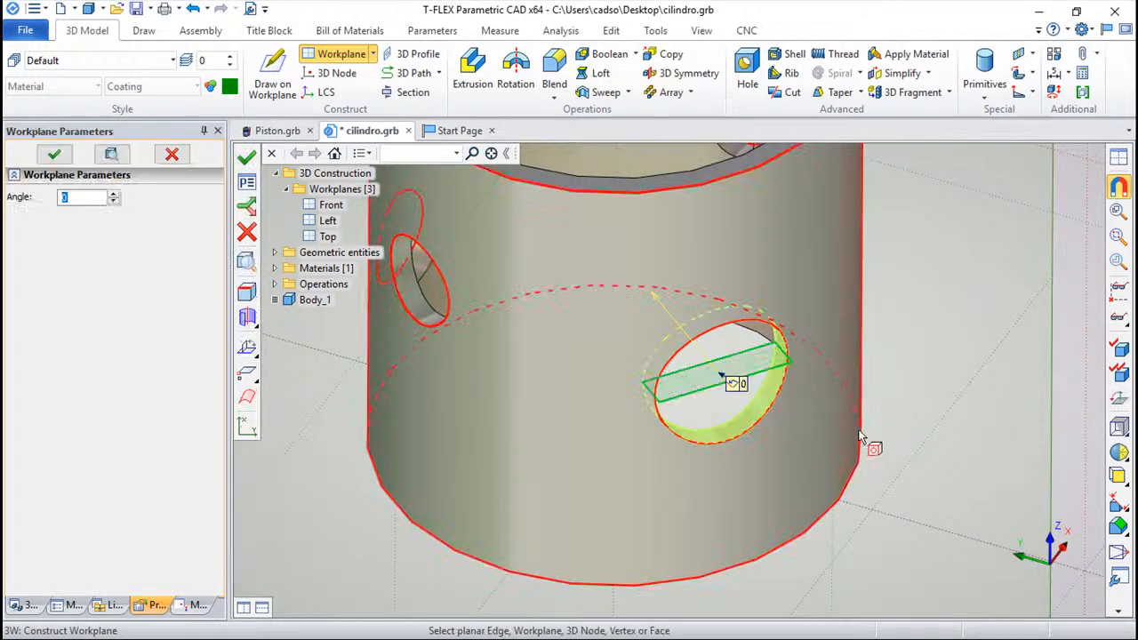
{"action": "left_click", "coordinate": [247, 347]}
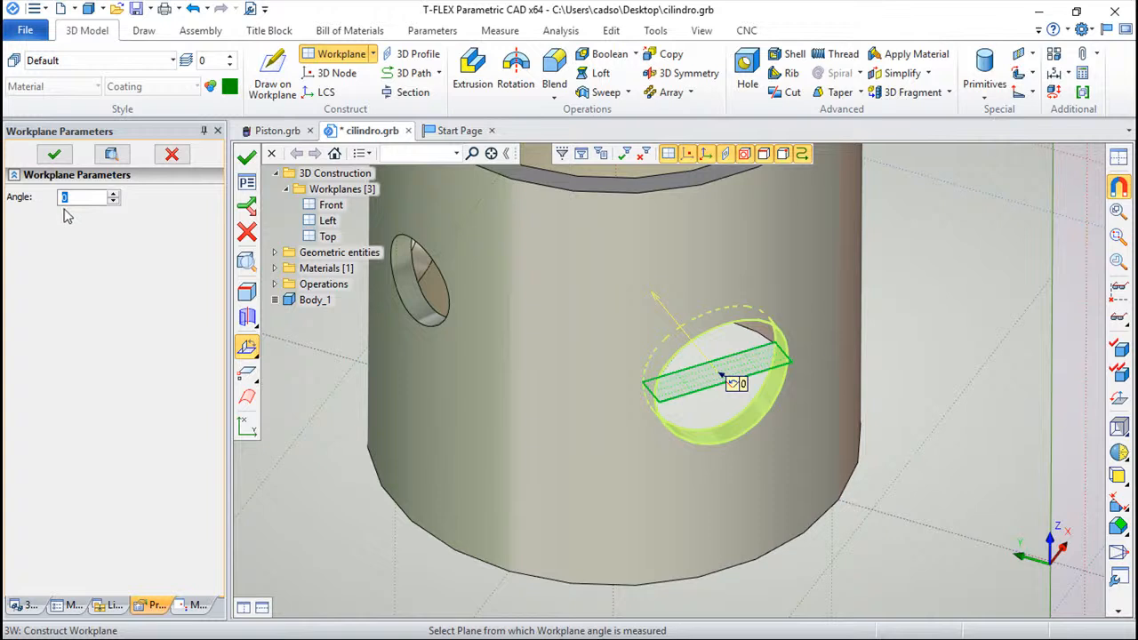
{"action": "type", "text": "90"}
{"action": "key", "text": "Return"}
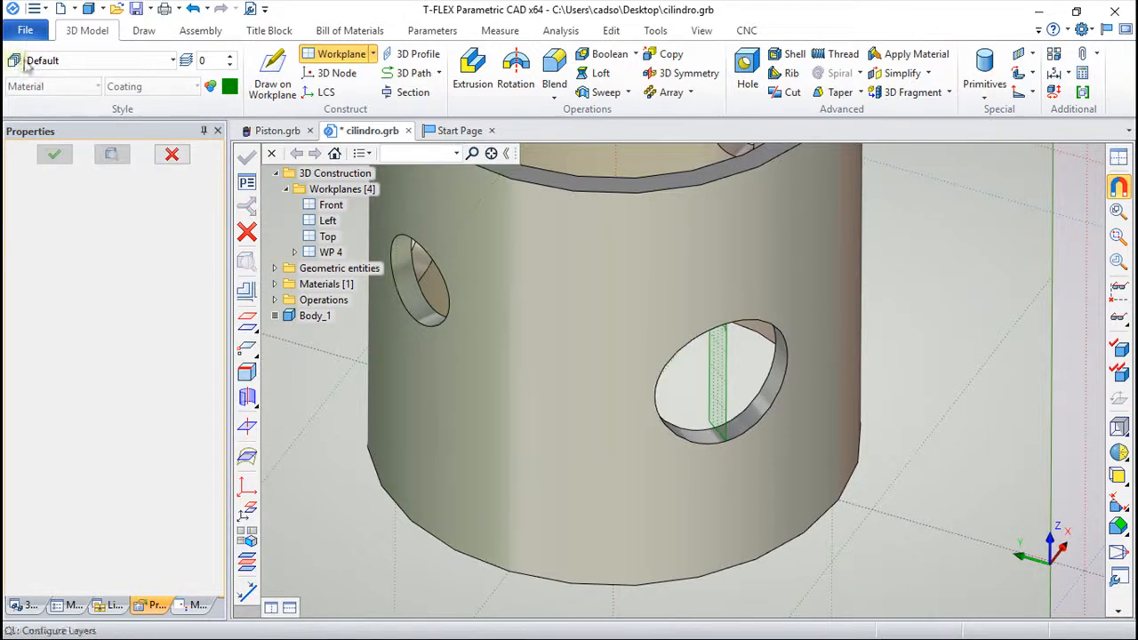
Start a local coordinate system with its origin on the large side hole's face and its X direction from workplane WP 4.
{"action": "scroll", "coordinate": [739, 451], "scroll_direction": "down", "scroll_amount": 2}
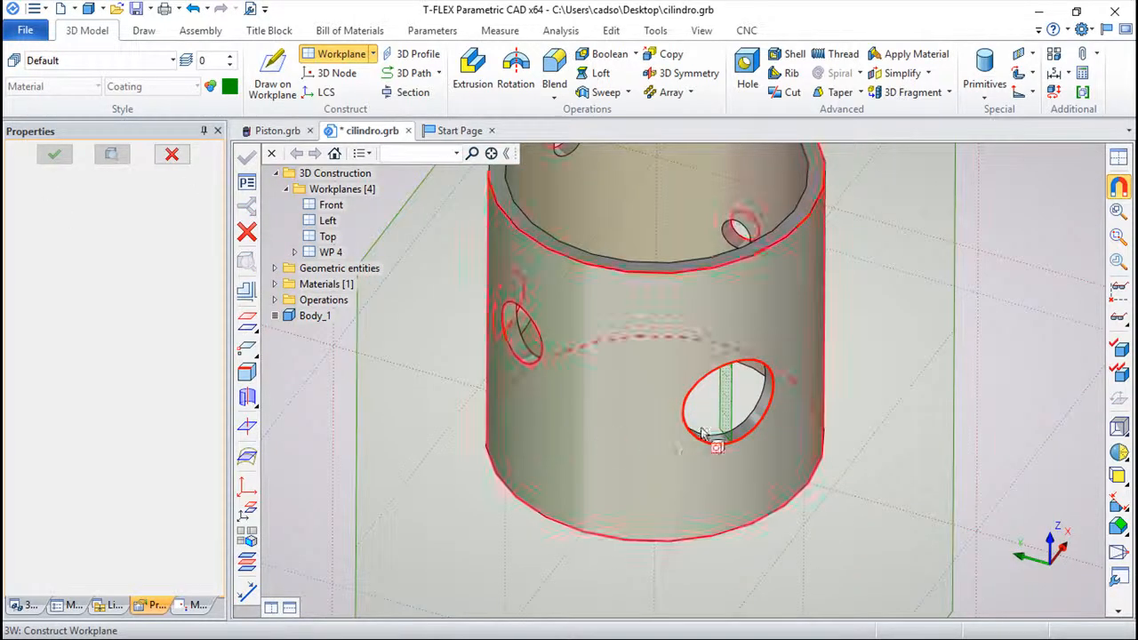
{"action": "mouse_move", "coordinate": [933, 415]}
{"action": "left_mouse_down"}
{"action": "mouse_move", "coordinate": [948, 401]}
{"action": "mouse_move", "coordinate": [940, 409]}
{"action": "left_mouse_up"}
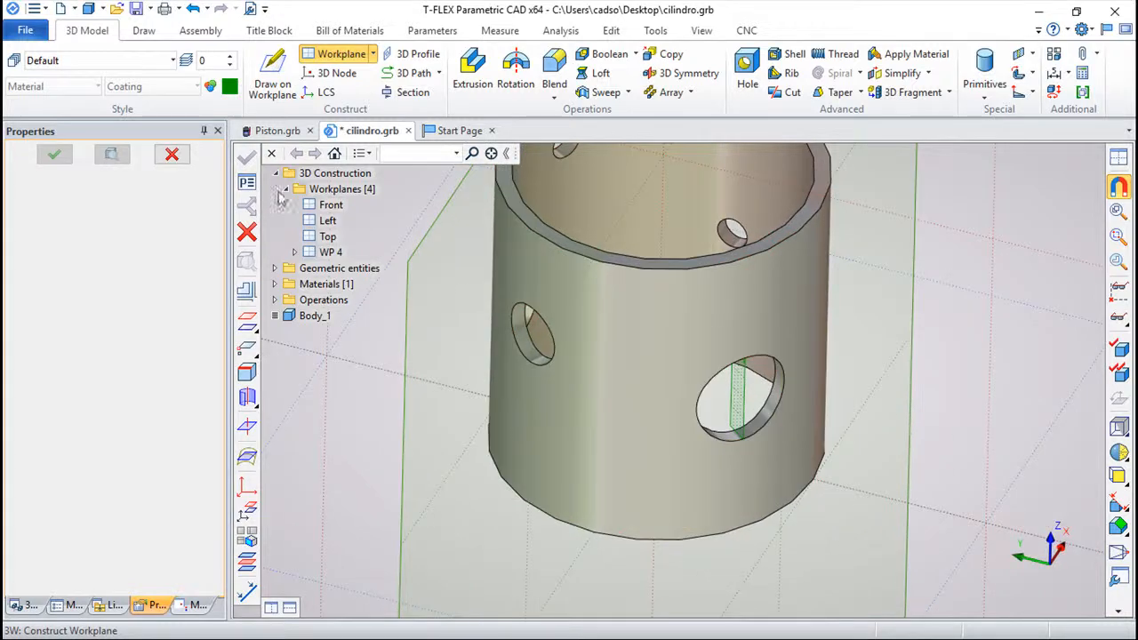
{"action": "left_click", "coordinate": [324, 92]}
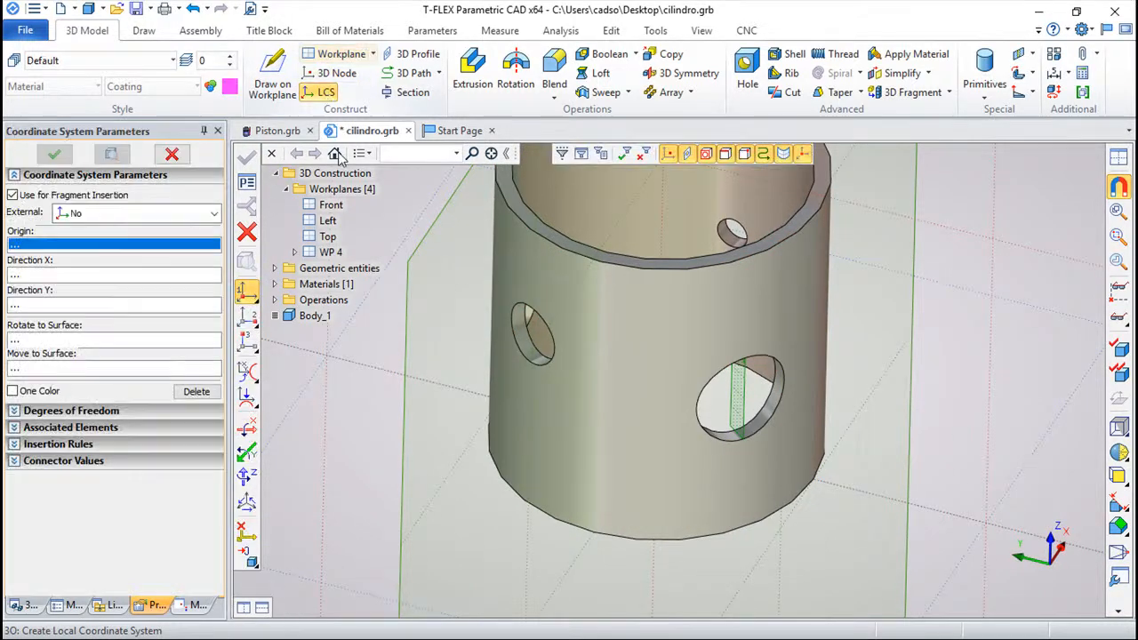
{"action": "scroll", "coordinate": [960, 399], "scroll_direction": "up", "scroll_amount": 3}
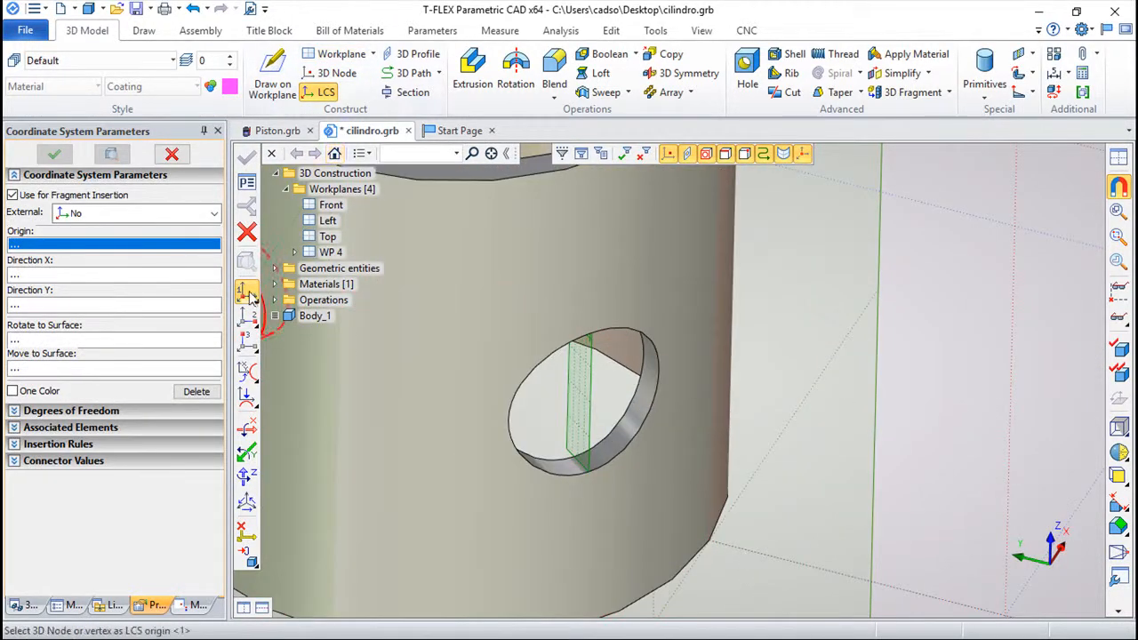
{"action": "left_click", "coordinate": [631, 428]}
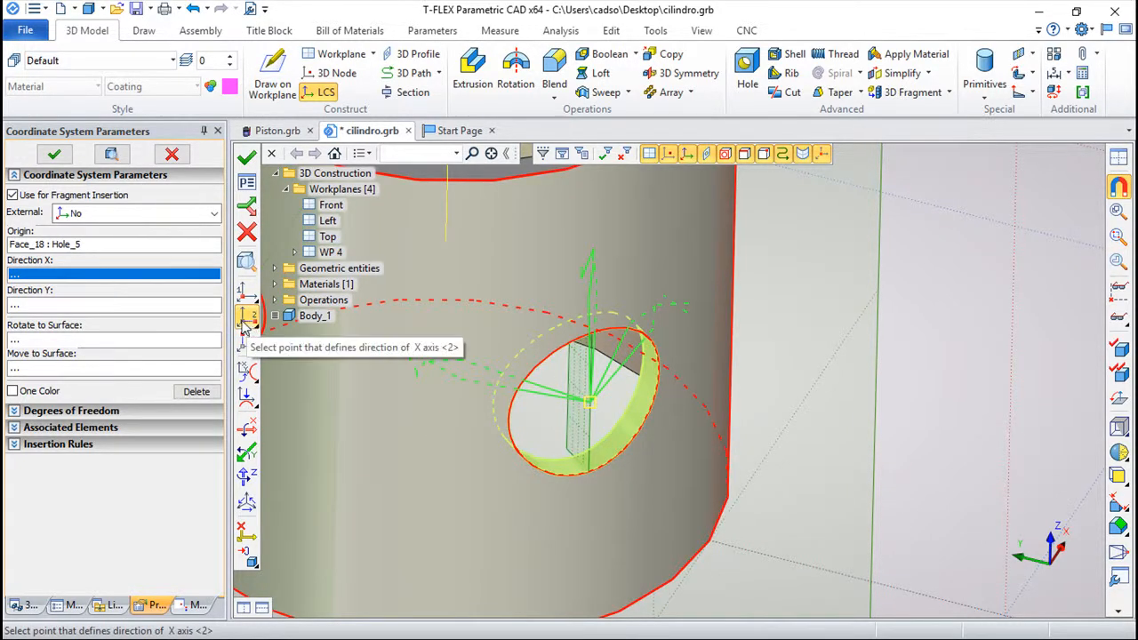
{"action": "left_click", "coordinate": [246, 318]}
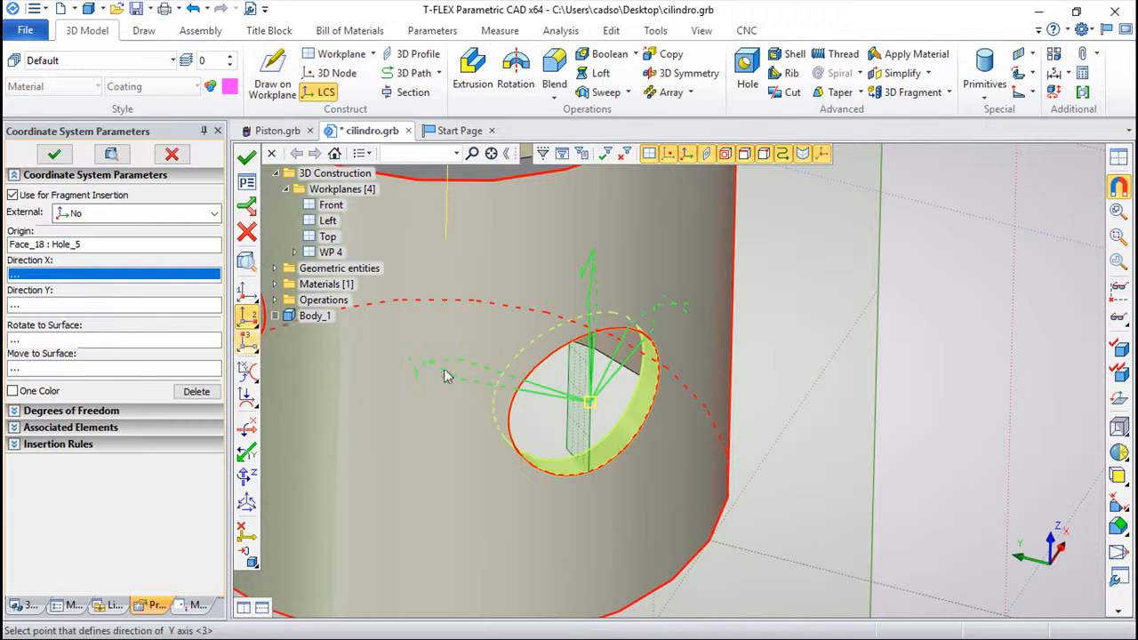
{"action": "left_click", "coordinate": [569, 377]}
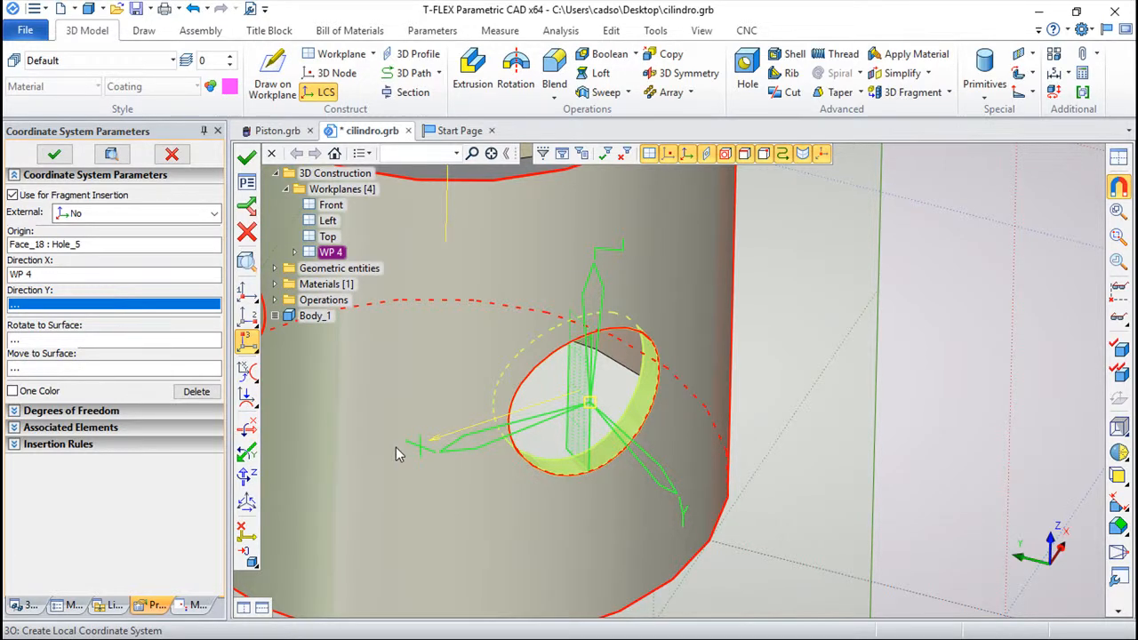
Rotate the local coordinate system about its X axis until Z points outward from the hole, and finish creating it.
{"action": "left_click", "coordinate": [247, 430]}
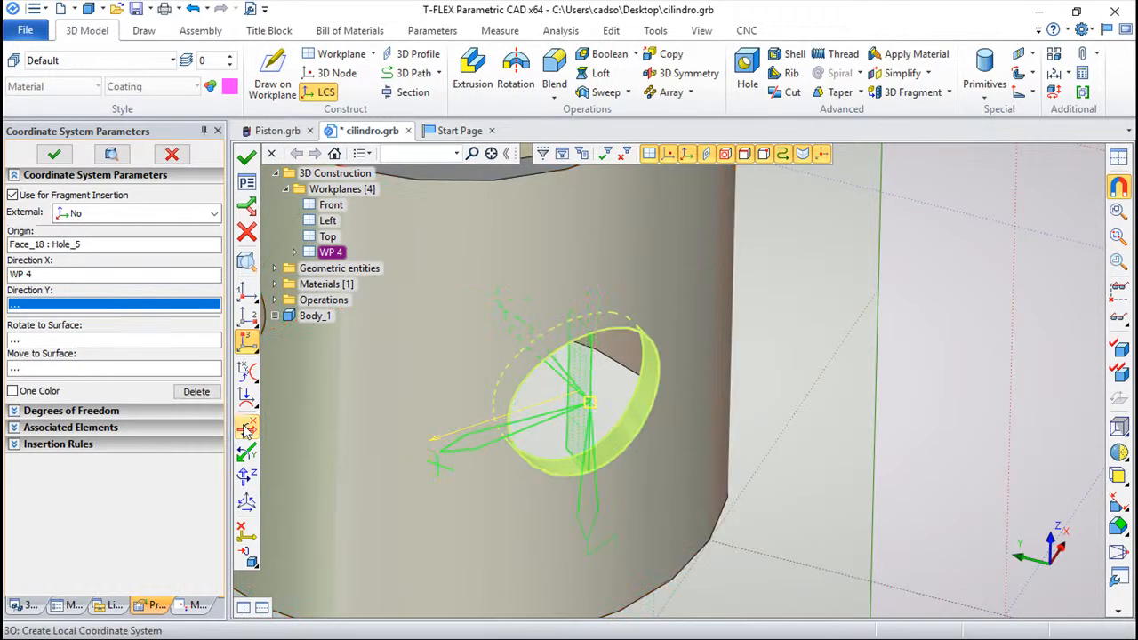
{"action": "left_click", "coordinate": [247, 430]}
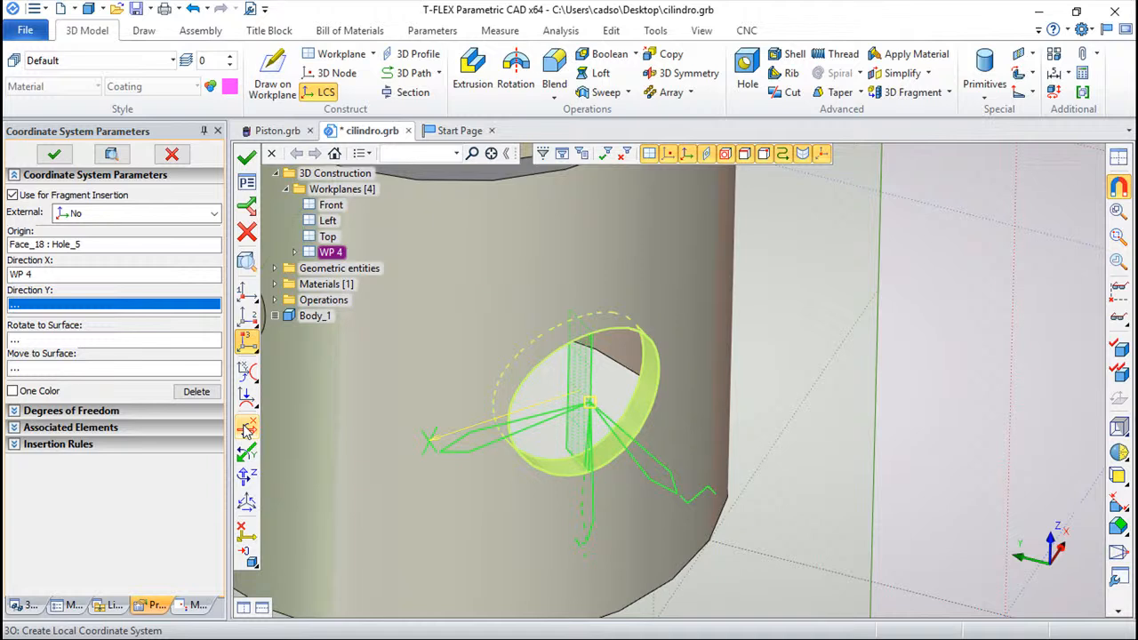
{"action": "left_click", "coordinate": [247, 158]}
{"action": "scroll", "coordinate": [477, 340], "scroll_direction": "down", "scroll_amount": 2}
{"action": "scroll", "coordinate": [478, 340], "scroll_direction": "down", "scroll_amount": 2}
{"action": "right_click_drag", "start_coordinate": [579, 475], "coordinate": [650, 476]}
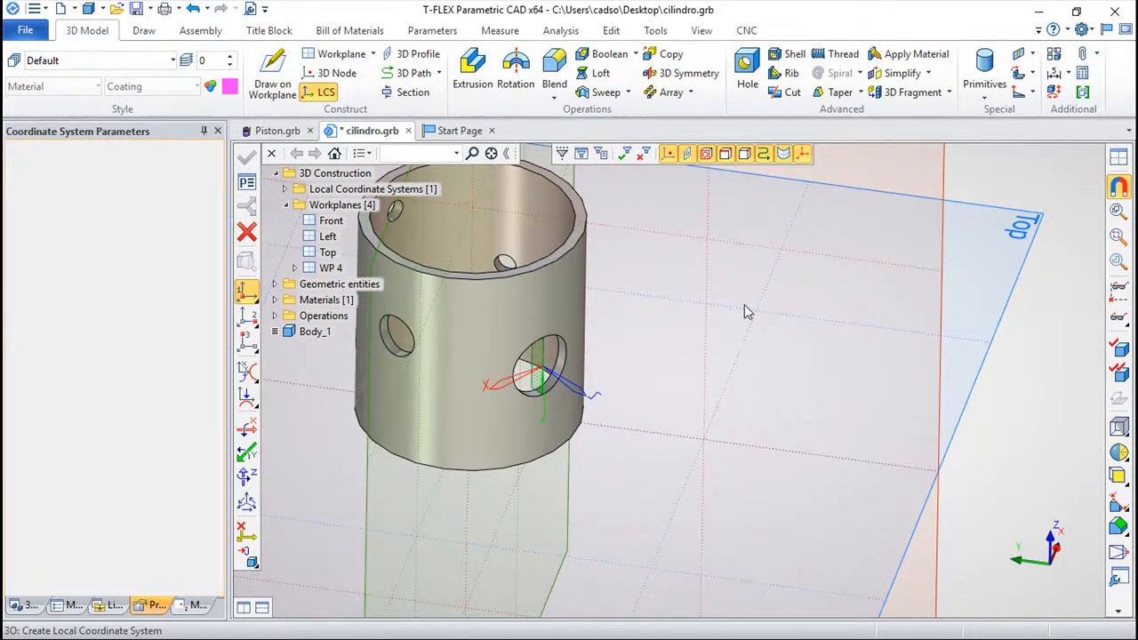
{"action": "key", "text": "Escape"}
Start a 5D Drilling toolpath and use the large side hole's local coordinate system as its relative coordinate system.
{"action": "right_click_drag", "start_coordinate": [681, 426], "coordinate": [662, 487]}
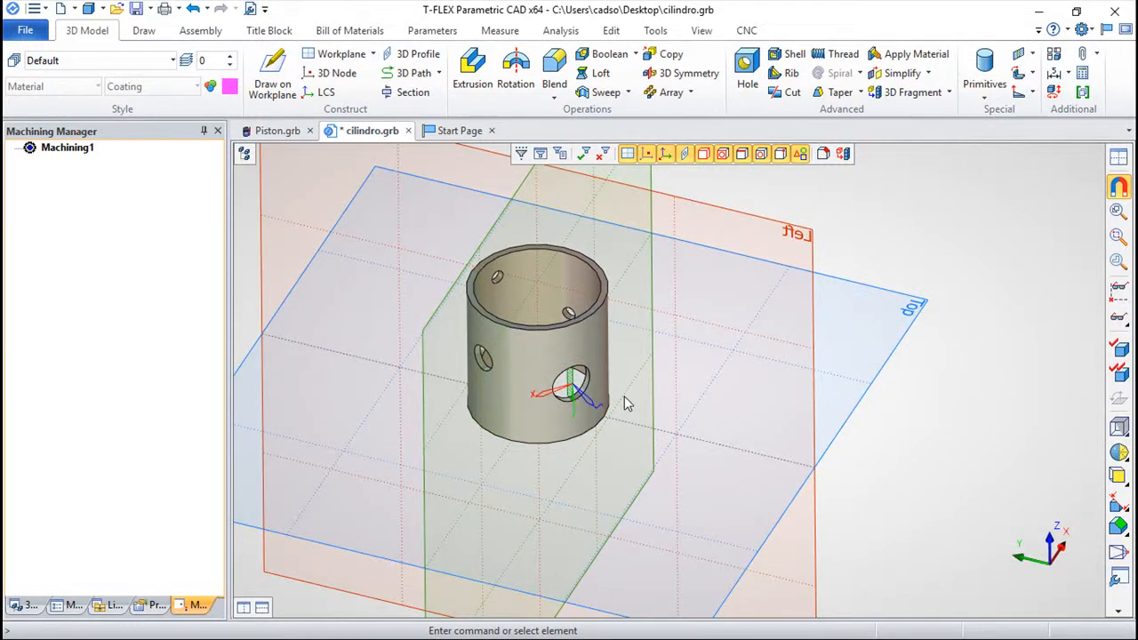
{"action": "scroll", "coordinate": [551, 416], "scroll_direction": "up", "scroll_amount": 3}
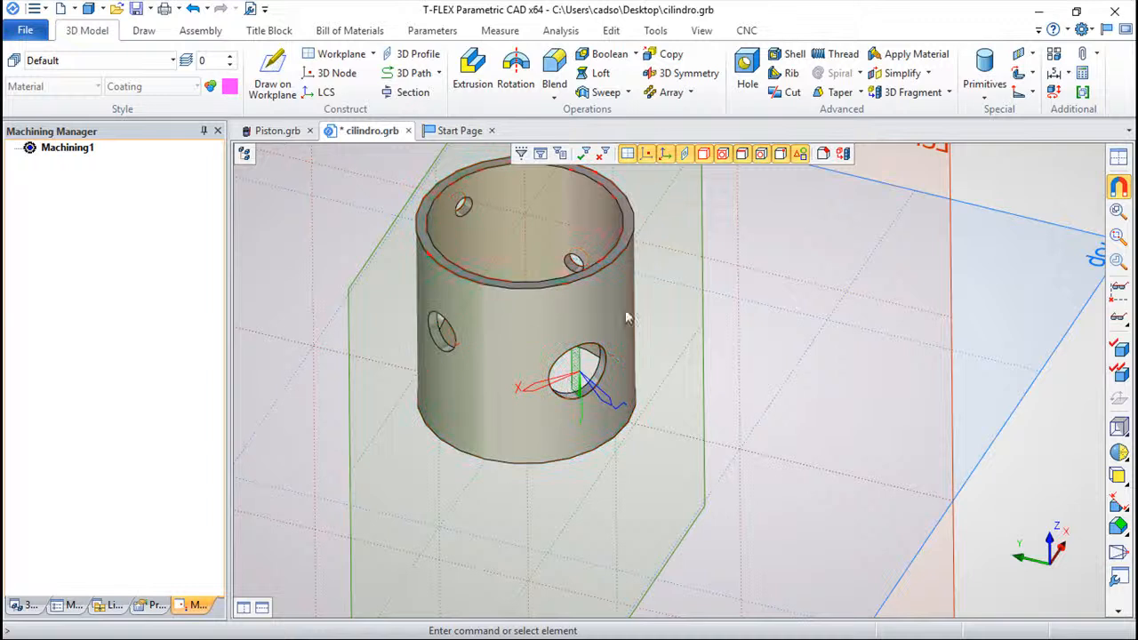
{"action": "left_click", "coordinate": [747, 32]}
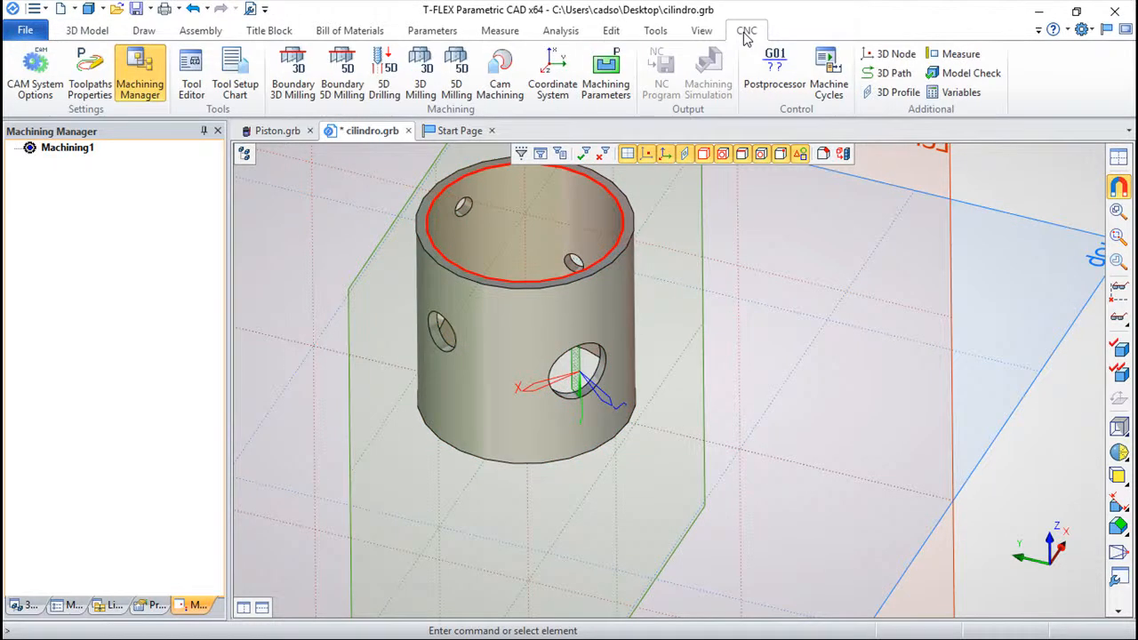
{"action": "left_click", "coordinate": [383, 73]}
{"action": "left_click", "coordinate": [247, 291]}
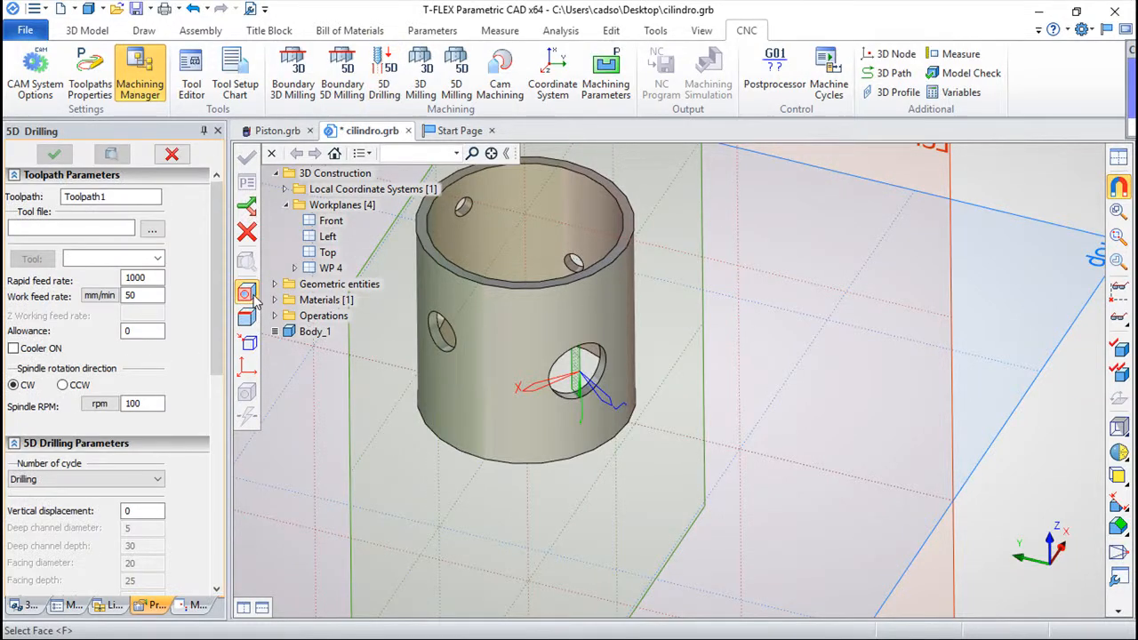
{"action": "left_click", "coordinate": [248, 368]}
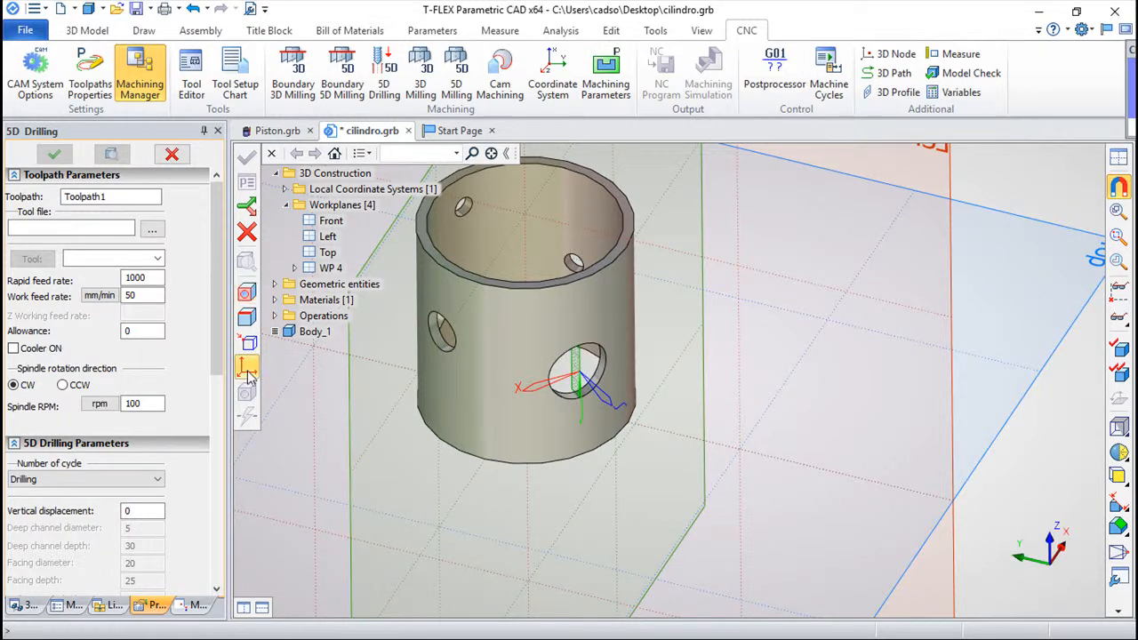
{"action": "left_click", "coordinate": [580, 396]}
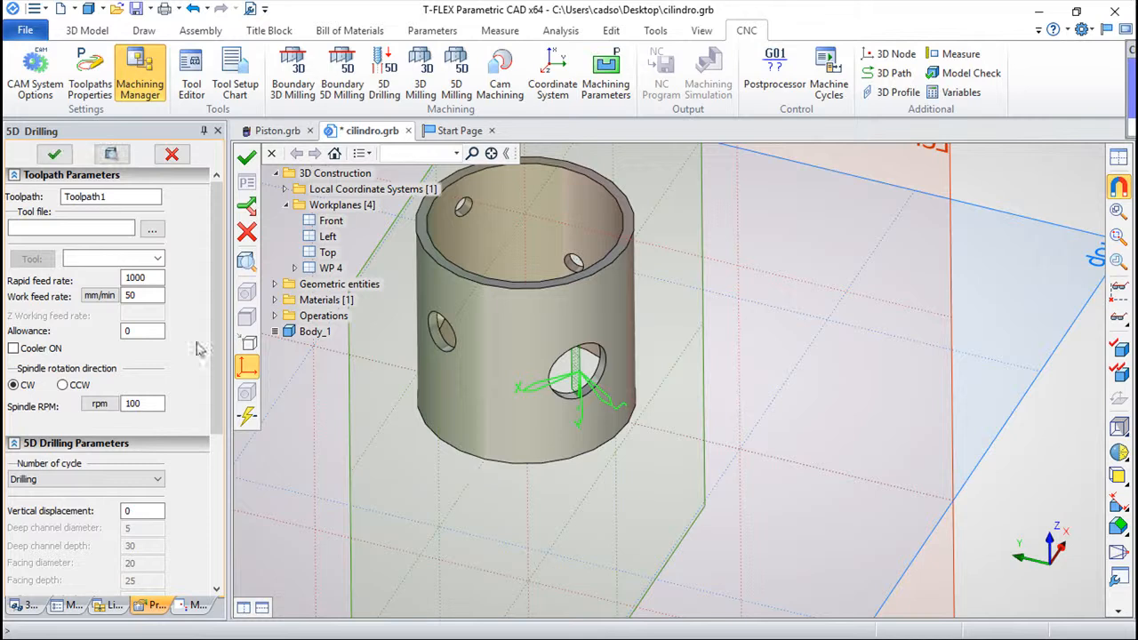
Load the tool file aa.too for the toolpath, choose the Spherical tool and check its parameters in the tool editor.
{"action": "left_click", "coordinate": [152, 229]}
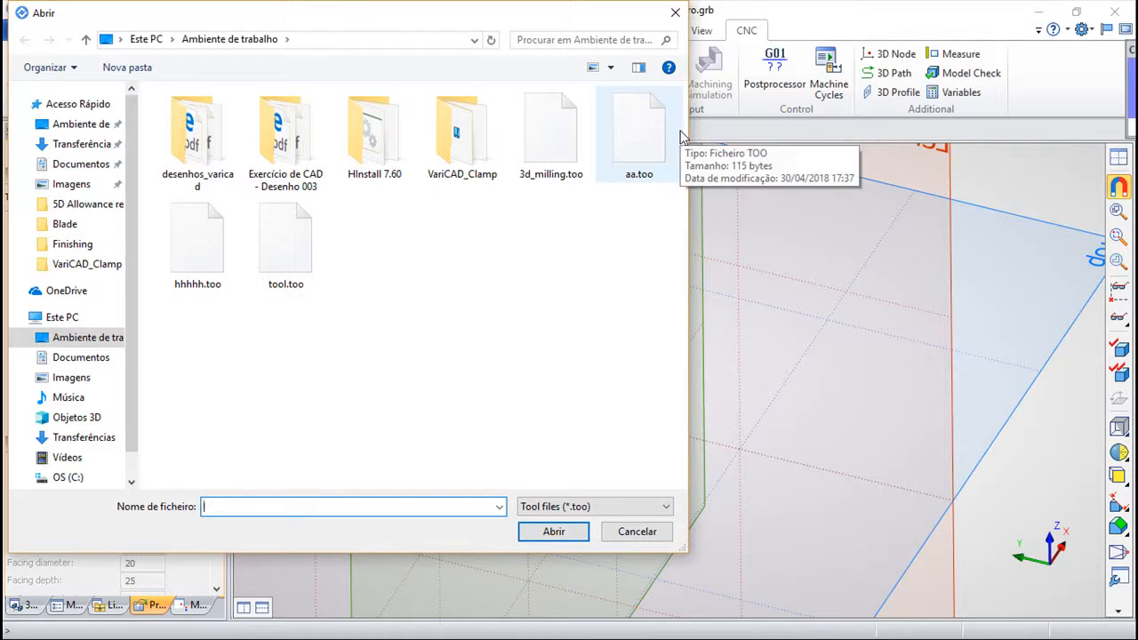
{"action": "double_click", "coordinate": [640, 142]}
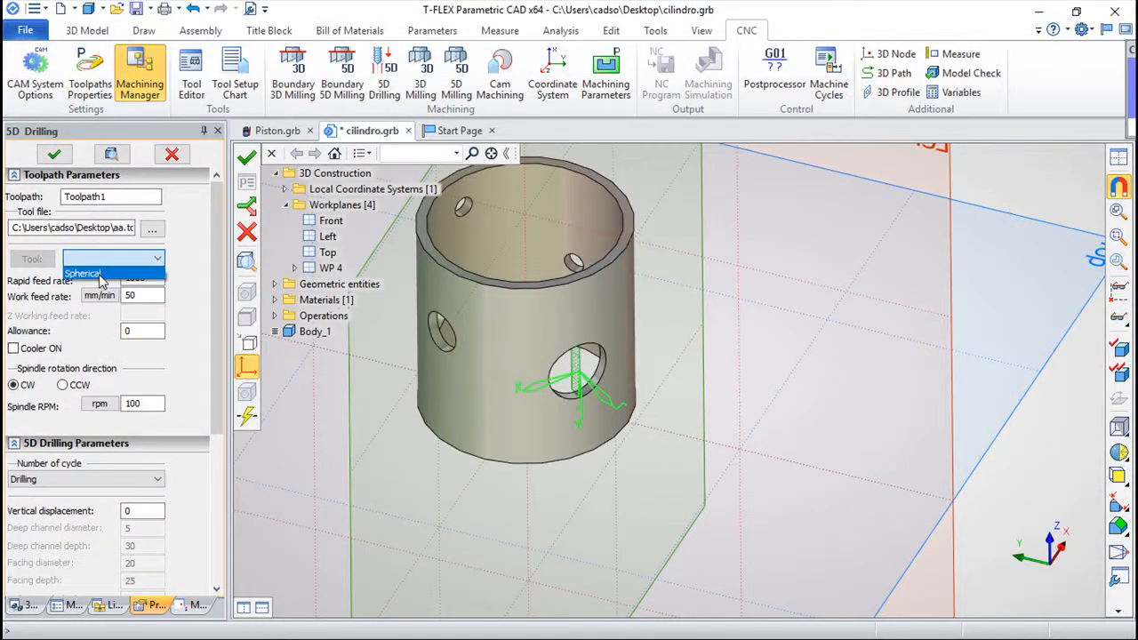
{"action": "left_click", "coordinate": [98, 270]}
{"action": "left_click", "coordinate": [33, 259]}
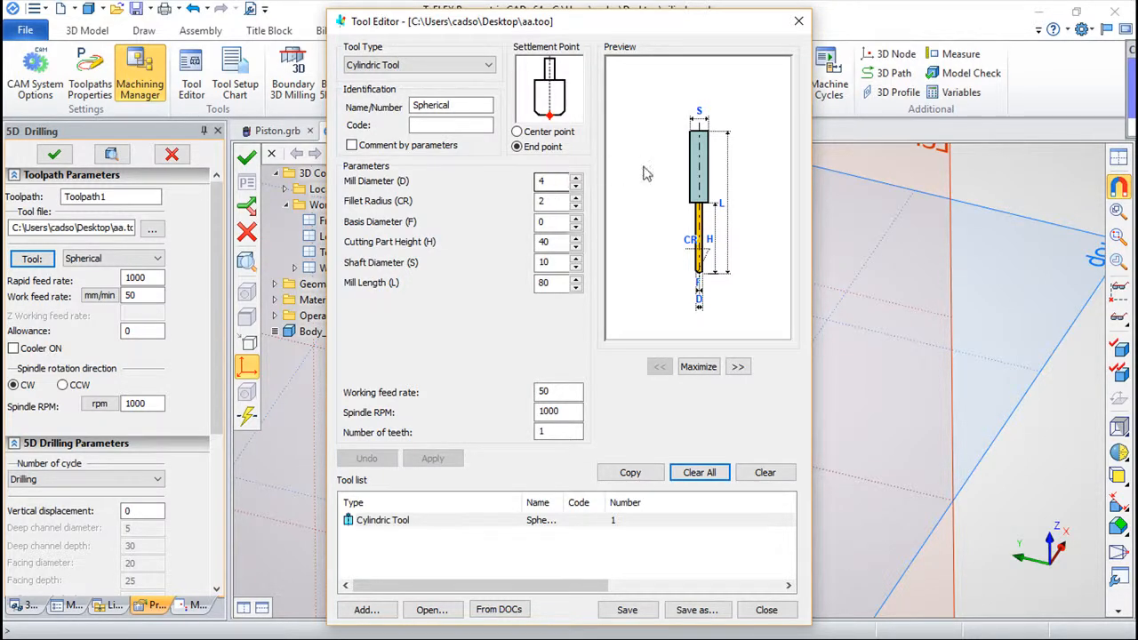
{"action": "left_click", "coordinate": [769, 610]}
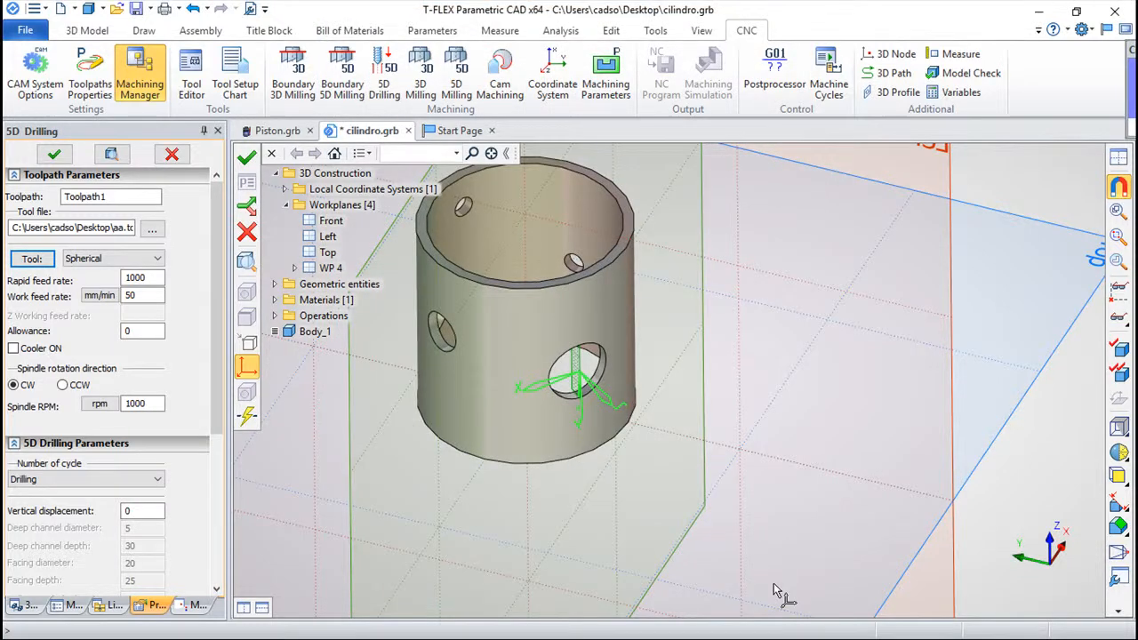
Review the 5D drilling parameters and set the toolpath's cycle to Drilling.
{"action": "scroll", "coordinate": [105, 265], "scroll_direction": "down", "scroll_amount": 4}
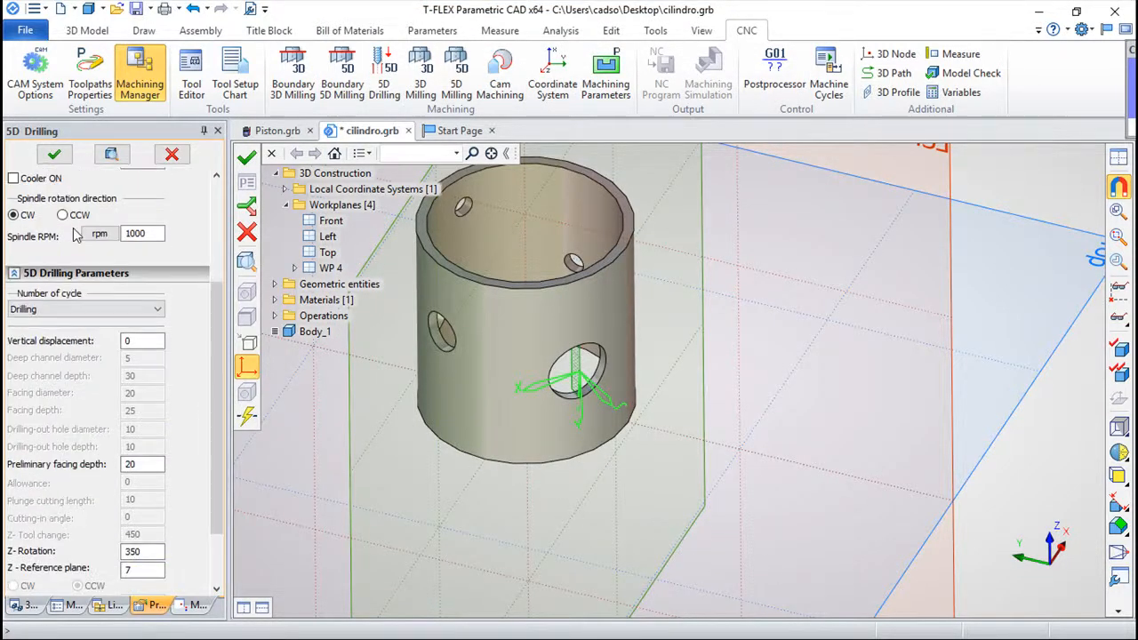
{"action": "scroll", "coordinate": [212, 307], "scroll_direction": "up", "scroll_amount": 3}
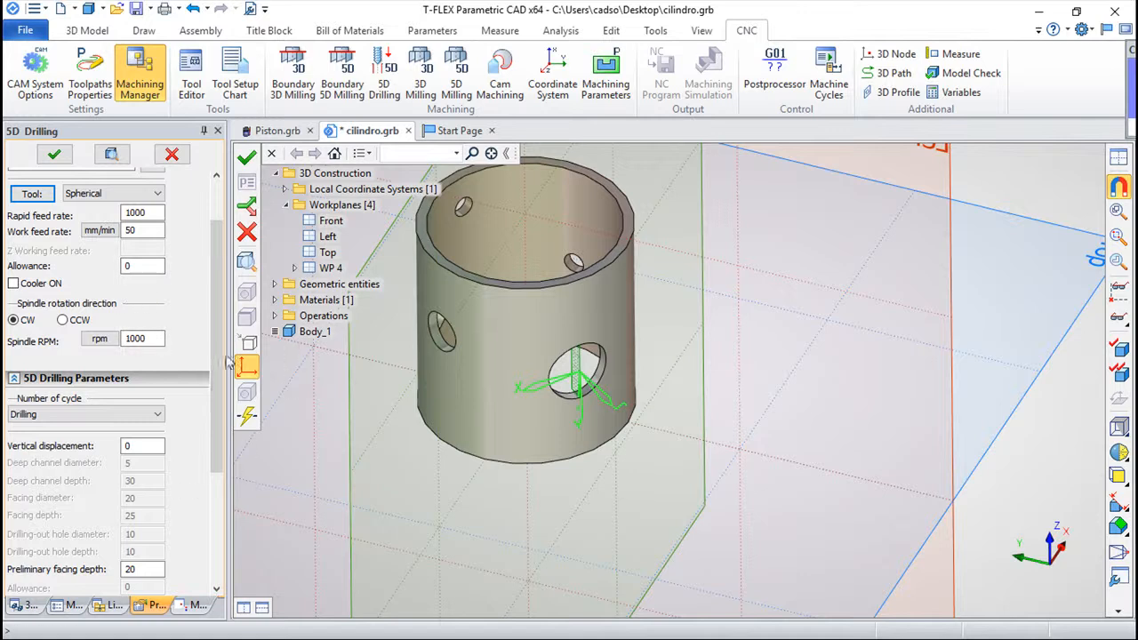
{"action": "left_click_drag", "start_coordinate": [213, 358], "coordinate": [215, 494]}
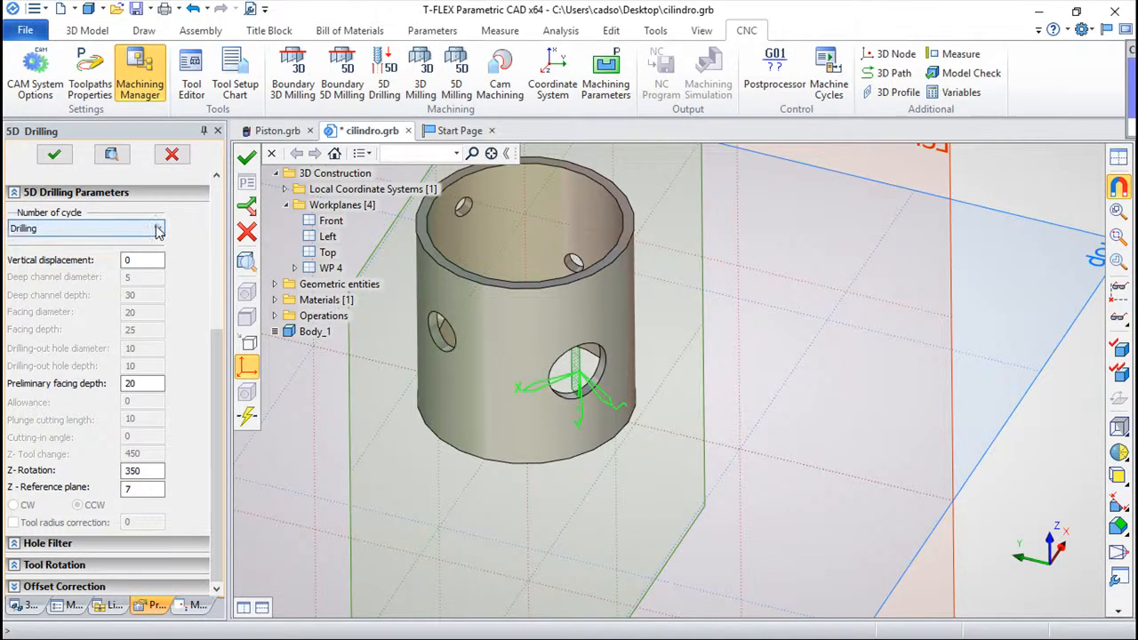
{"action": "left_click", "coordinate": [26, 228]}
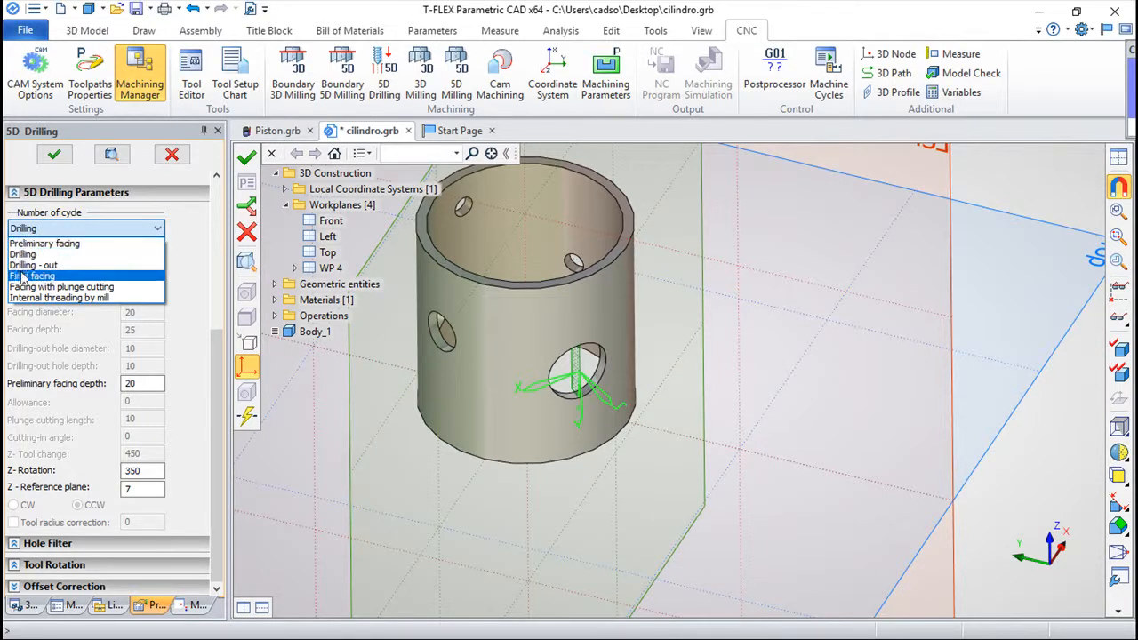
{"action": "left_click", "coordinate": [151, 256]}
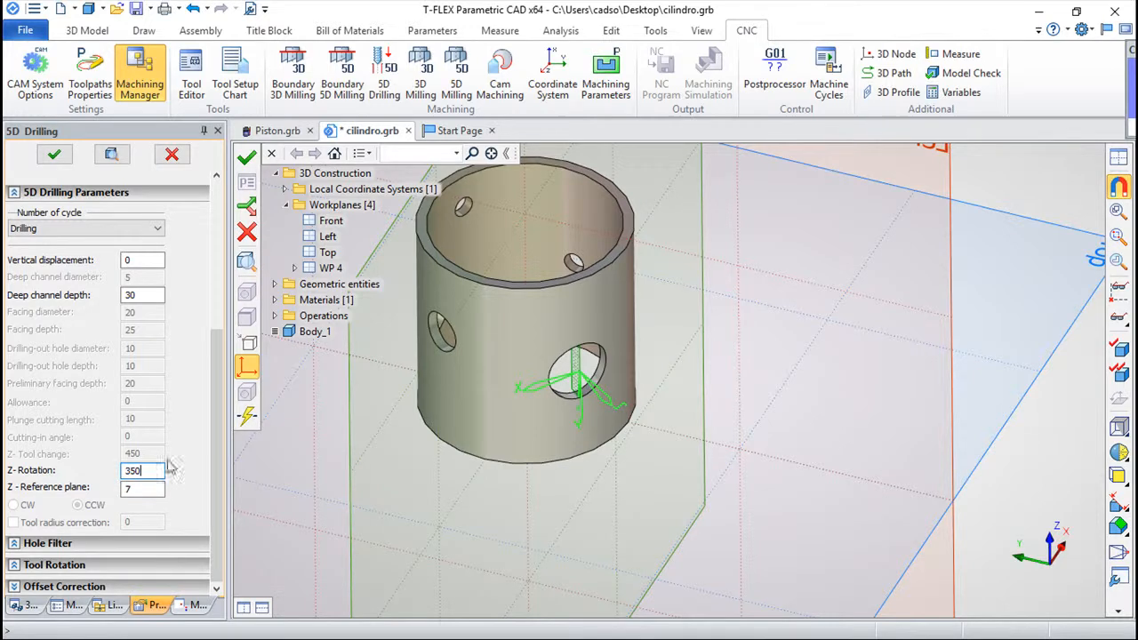
Check the hole filter and tool rotation settings, and finish creating the drilling toolpath for the side hole.
{"action": "left_click", "coordinate": [15, 546]}
{"action": "left_click", "coordinate": [15, 548]}
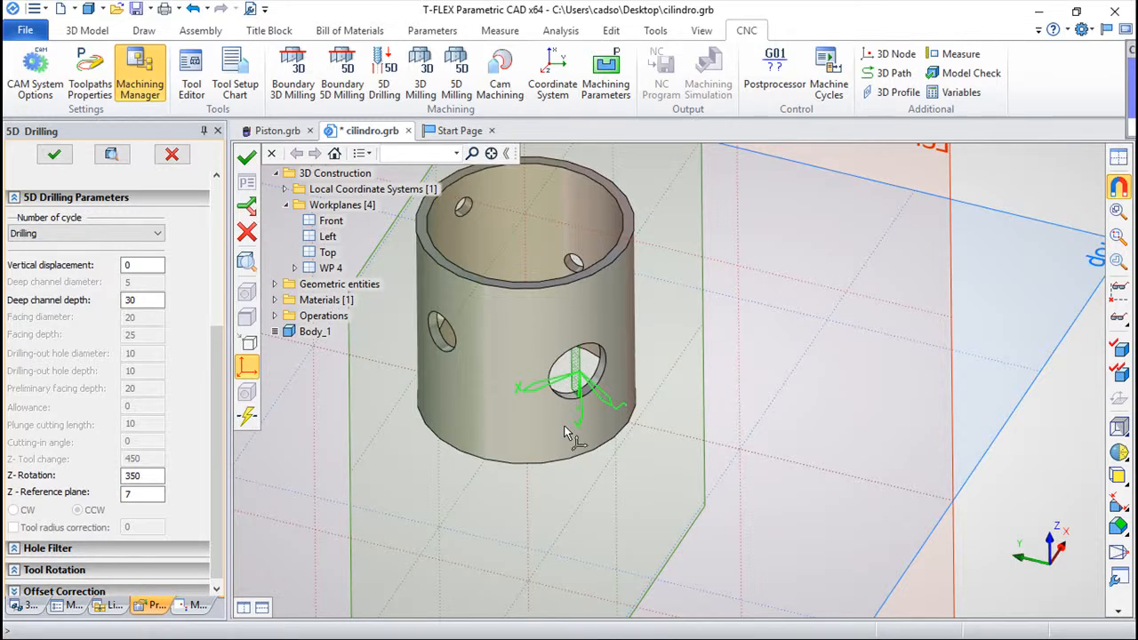
{"action": "left_click", "coordinate": [15, 571]}
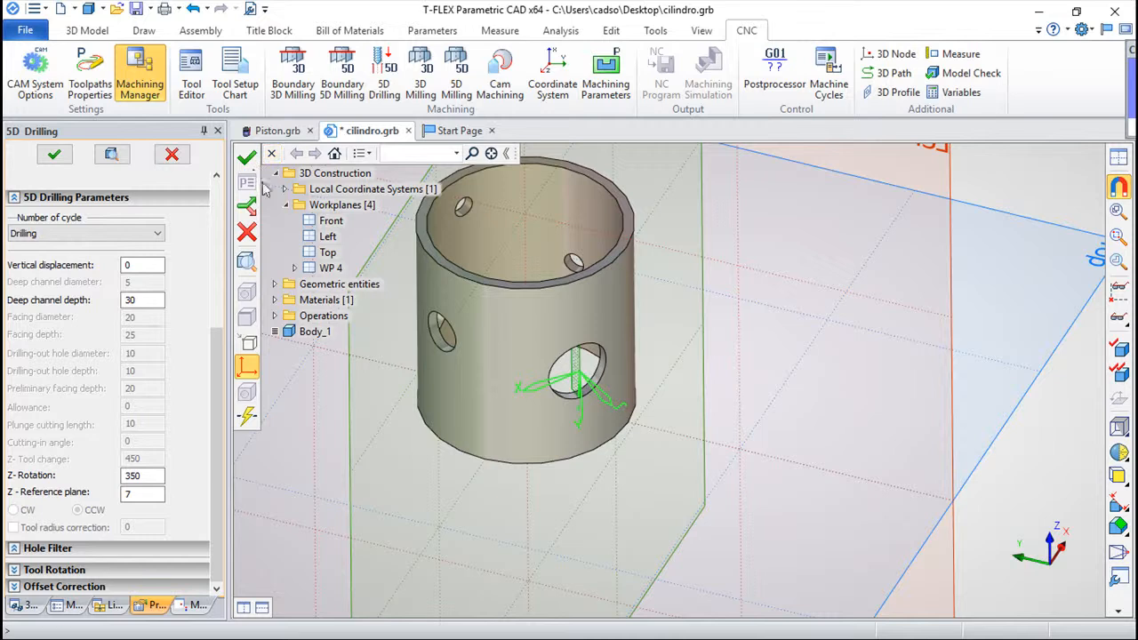
{"action": "left_click", "coordinate": [247, 160]}
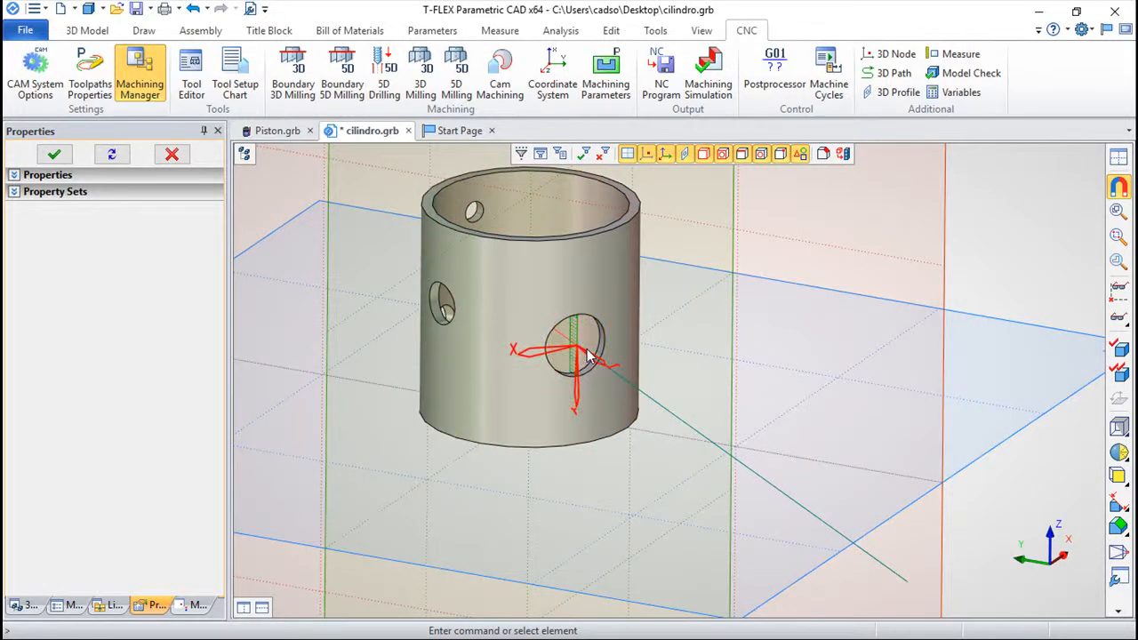
Run the machining simulation of the side hole's drilling toolpath, inspect the tool motion and exit the simulation.
{"action": "left_click", "coordinate": [708, 78]}
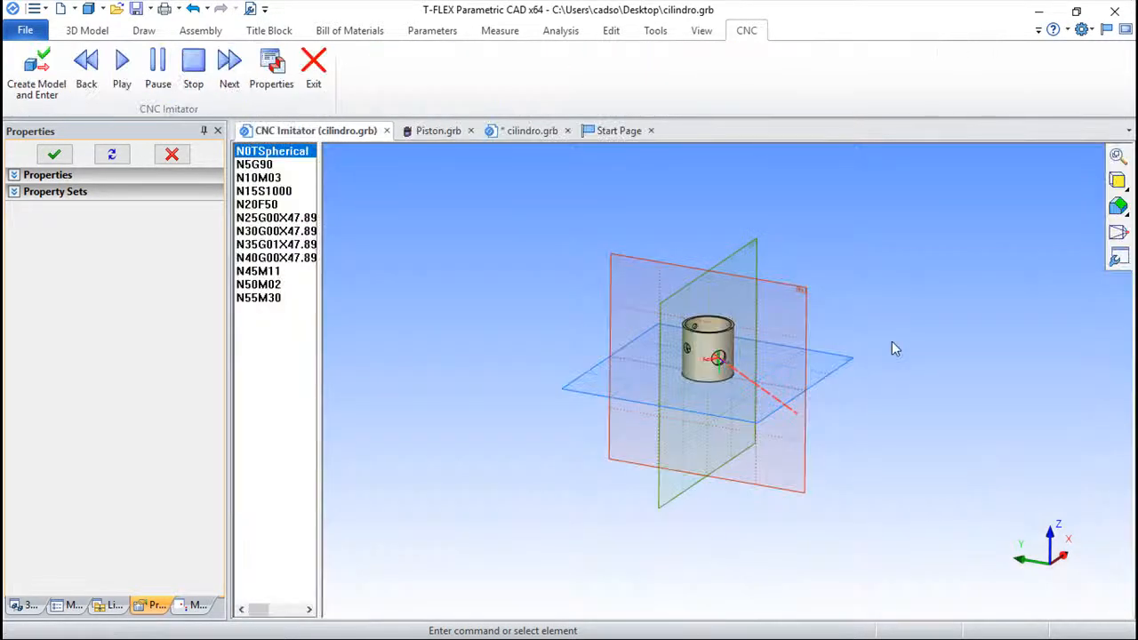
{"action": "scroll", "coordinate": [727, 329], "scroll_direction": "up", "scroll_amount": 10}
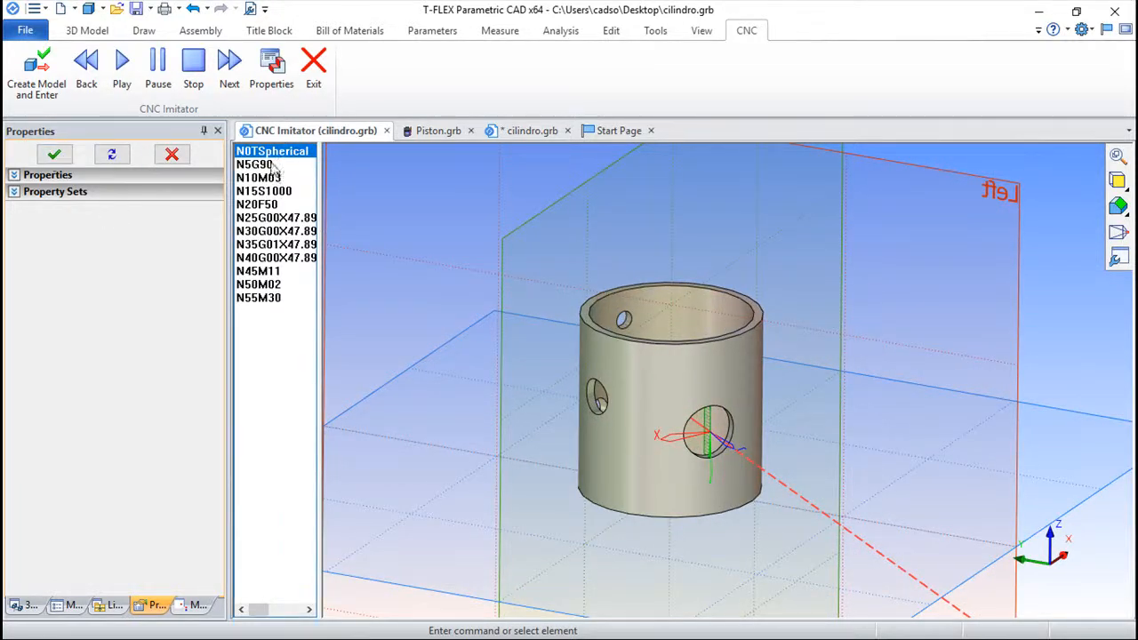
{"action": "left_click", "coordinate": [120, 69]}
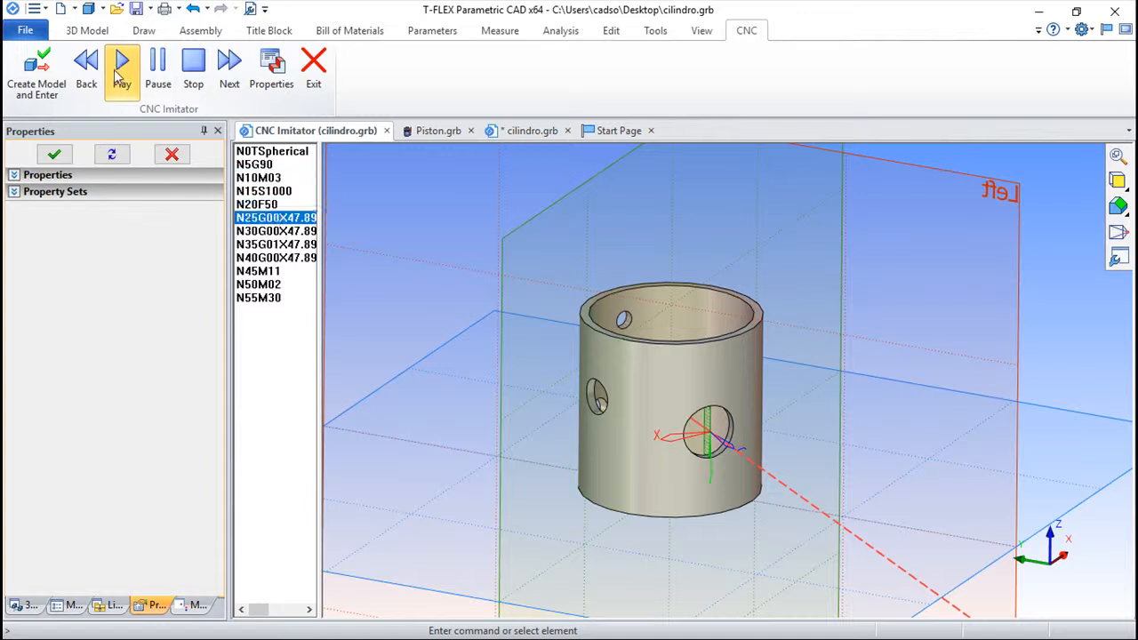
{"action": "scroll", "coordinate": [702, 334], "scroll_direction": "down", "scroll_amount": 2}
{"action": "scroll", "coordinate": [701, 329], "scroll_direction": "down", "scroll_amount": 2}
{"action": "left_click_drag", "start_coordinate": [713, 491], "coordinate": [839, 522]}
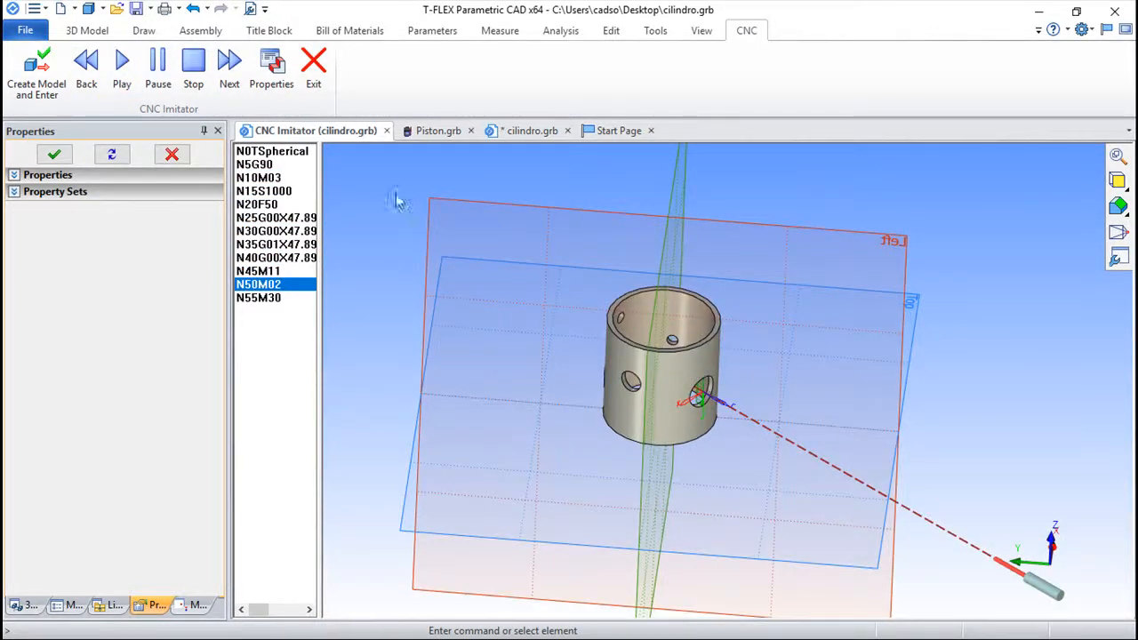
{"action": "left_click", "coordinate": [311, 71]}
Start a second 5D Drilling toolpath and select the inner circular edge of the cylinder's upper rim as its geometry.
{"action": "left_click_drag", "start_coordinate": [565, 484], "coordinate": [794, 348]}
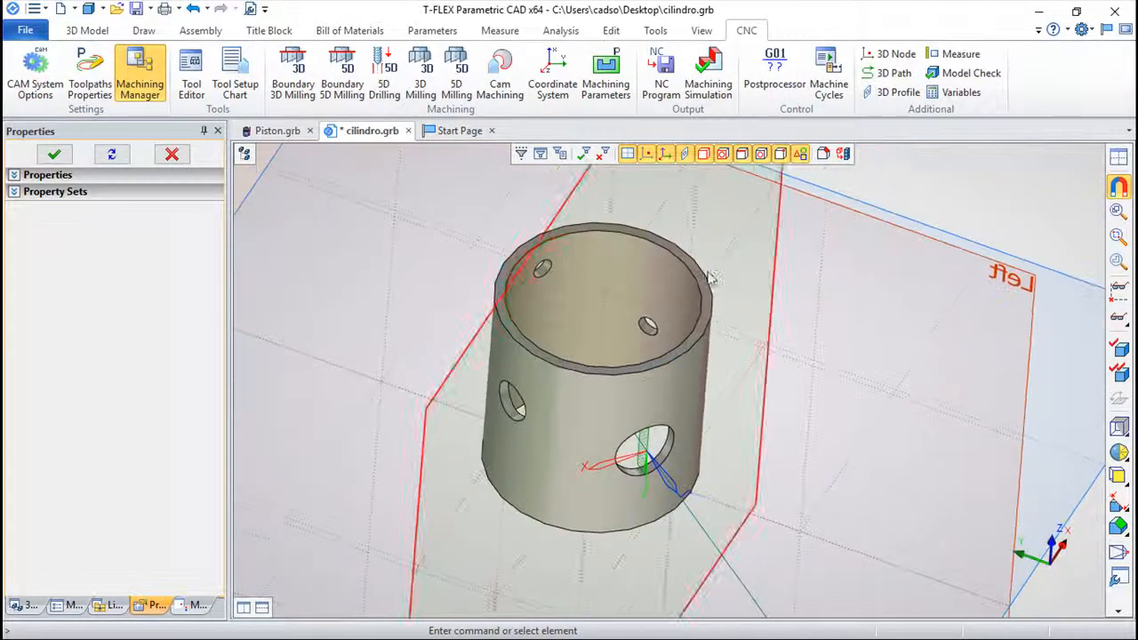
{"action": "left_click_drag", "start_coordinate": [600, 325], "coordinate": [783, 347]}
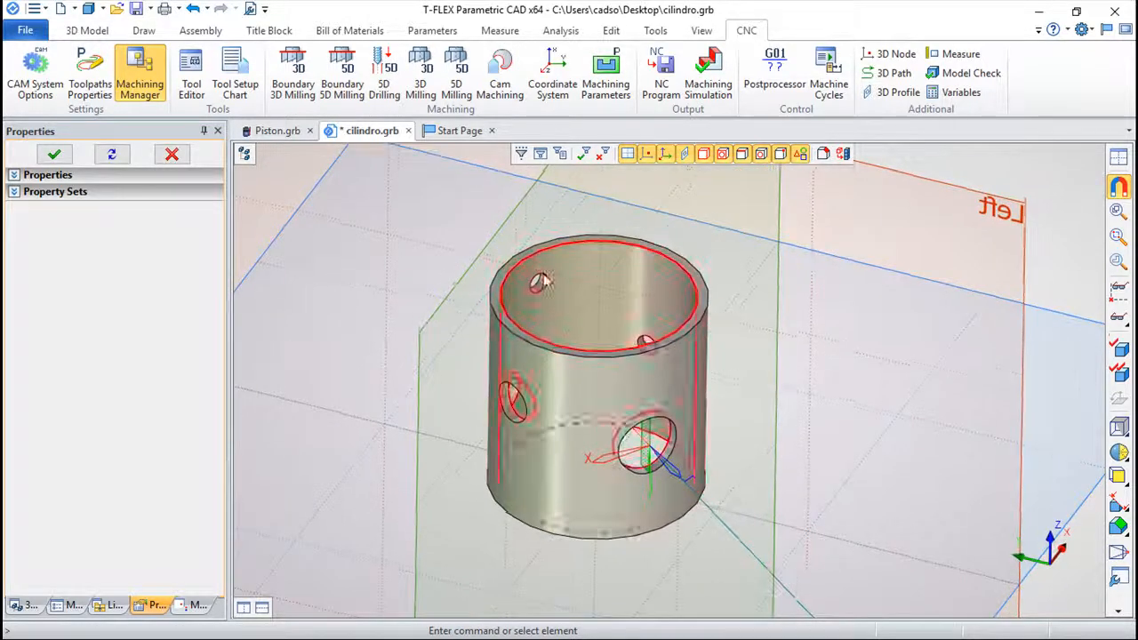
{"action": "left_click", "coordinate": [384, 71]}
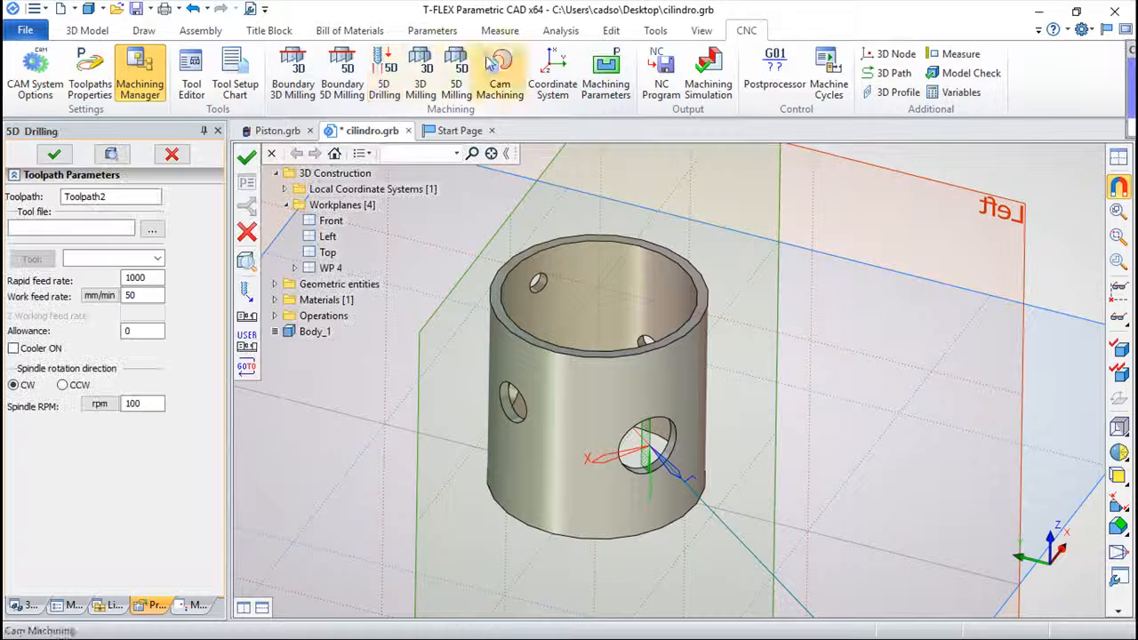
{"action": "left_click", "coordinate": [245, 294]}
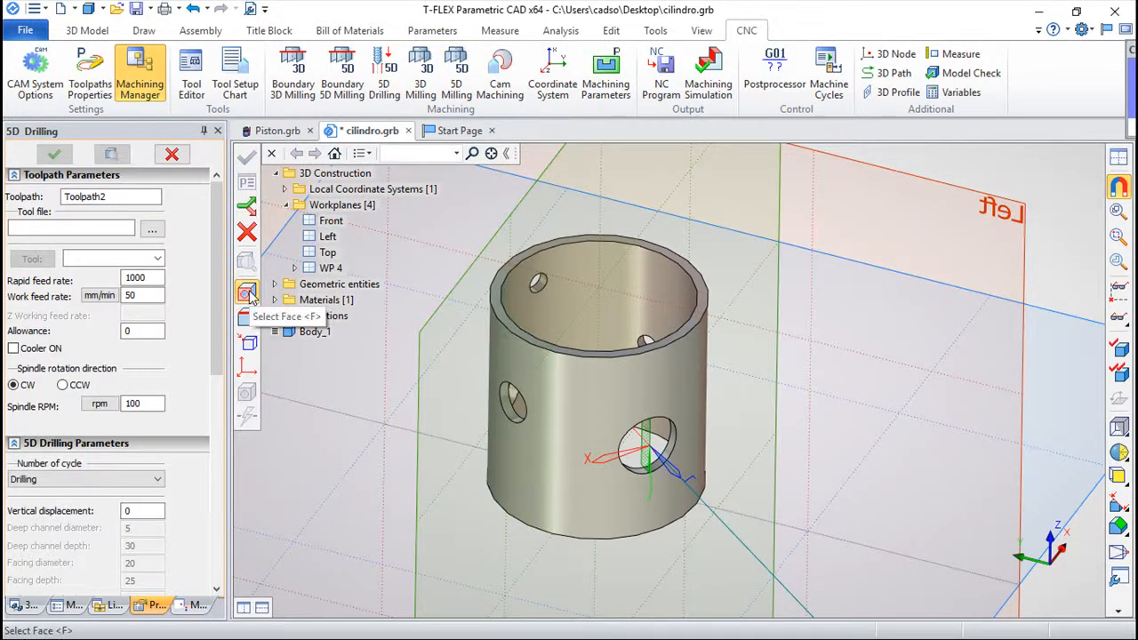
{"action": "left_click", "coordinate": [249, 322]}
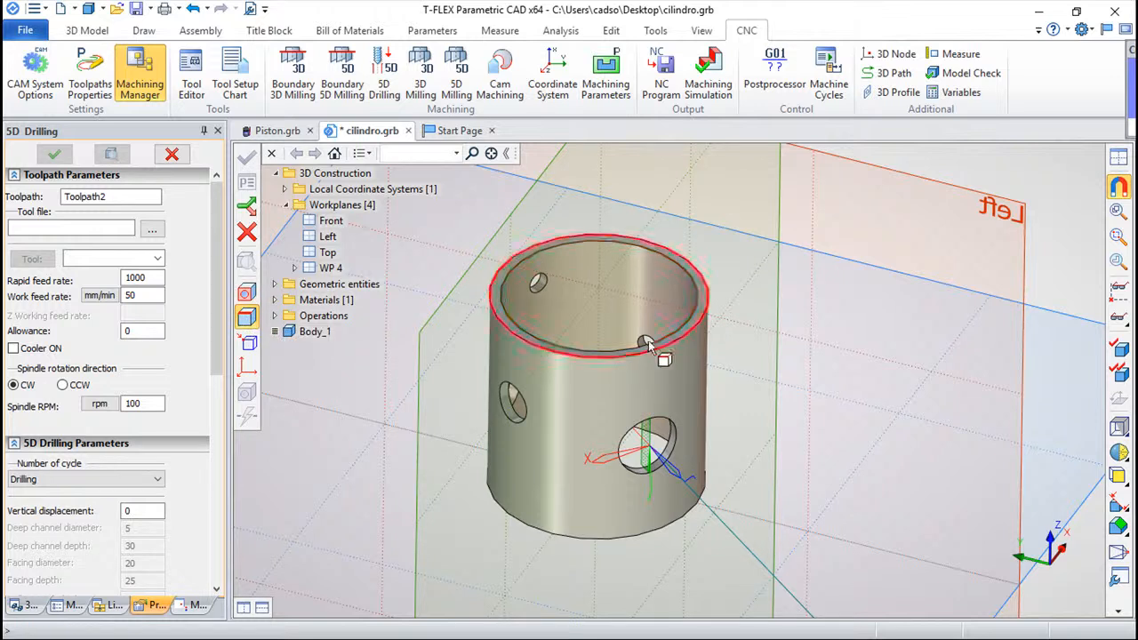
{"action": "left_click", "coordinate": [673, 334]}
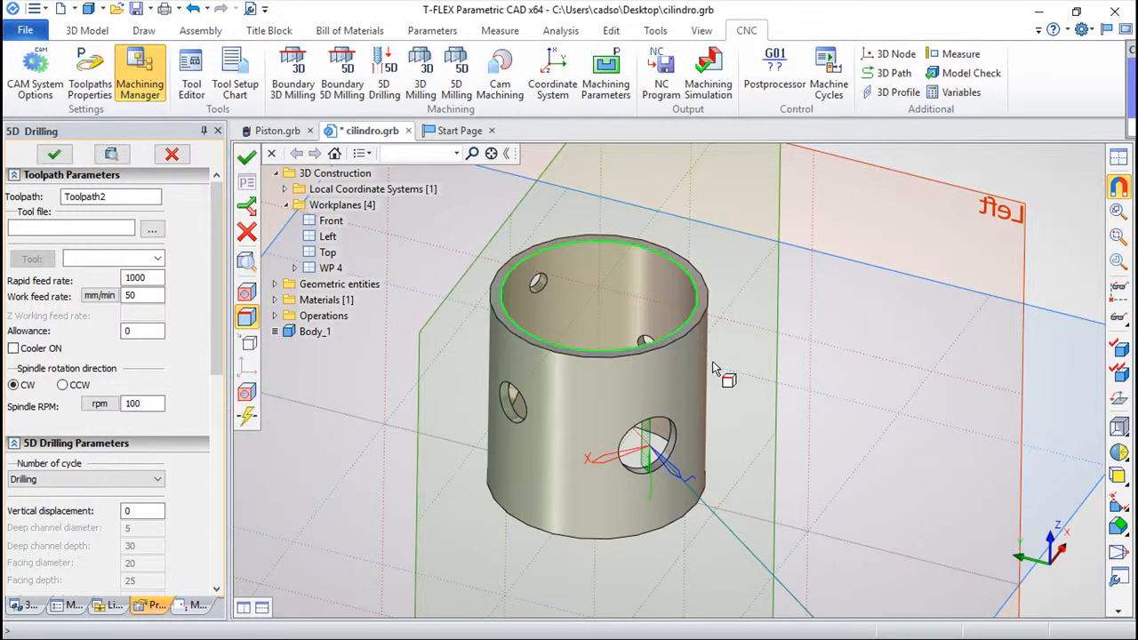
Assign the Spherical tool from the tool file aa.too to the second toolpath.
{"action": "left_click", "coordinate": [152, 230]}
{"action": "double_click", "coordinate": [633, 134]}
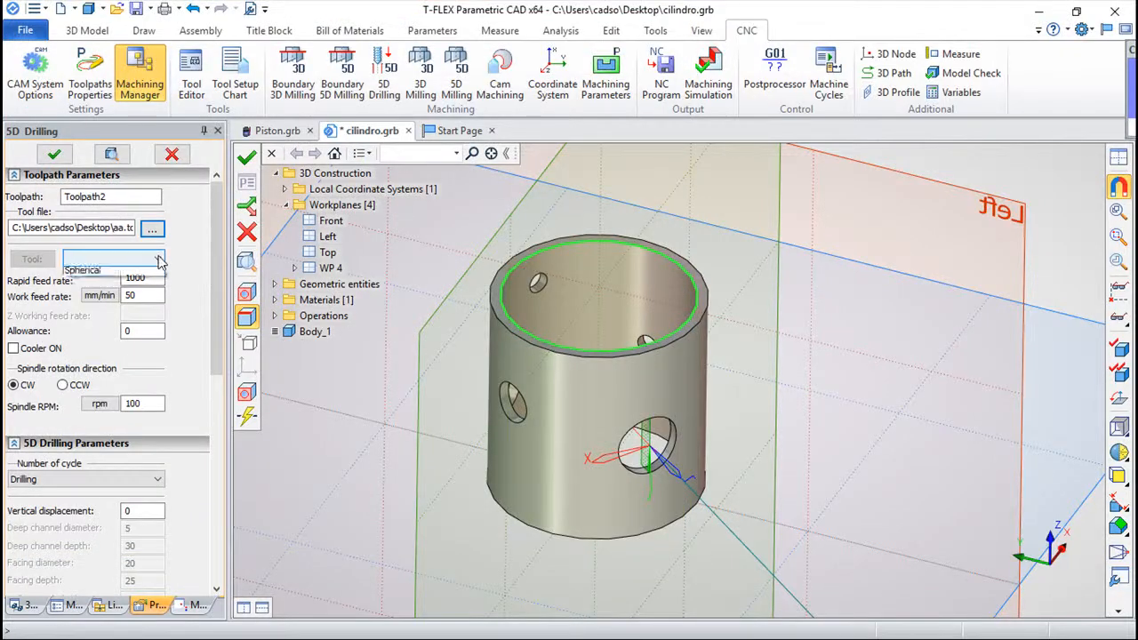
Enable the hole diameter filter for the second toolpath and finish creating it.
{"action": "left_click_drag", "start_coordinate": [217, 307], "coordinate": [217, 482]}
{"action": "left_click", "coordinate": [21, 369]}
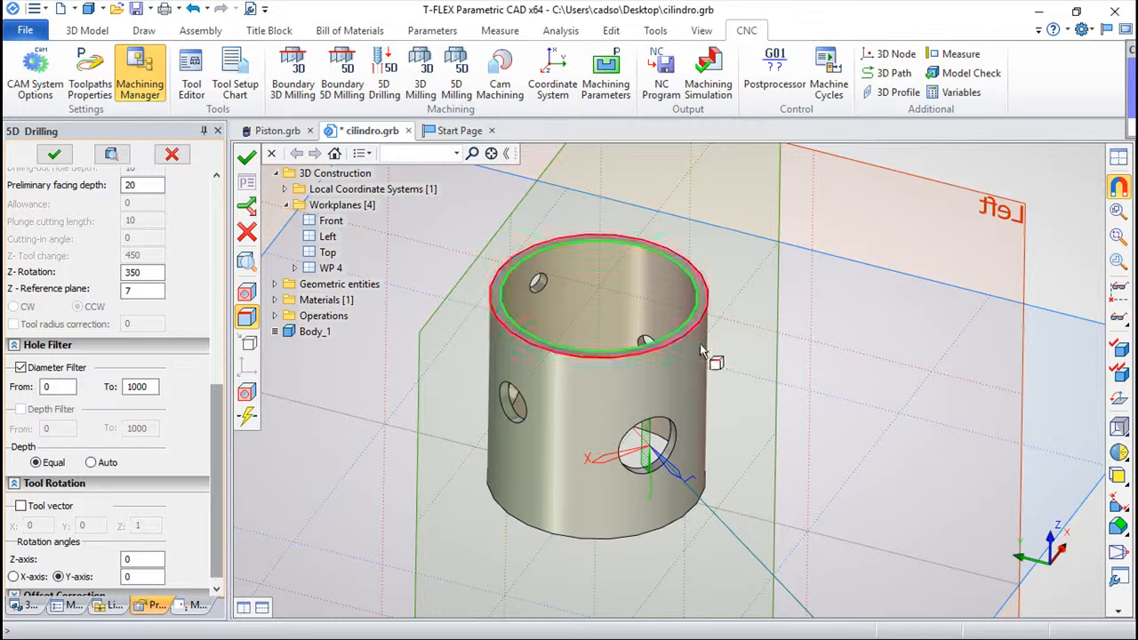
{"action": "mouse_move", "coordinate": [758, 363]}
{"action": "left_mouse_down"}
{"action": "mouse_move", "coordinate": [770, 532]}
{"action": "mouse_move", "coordinate": [752, 365]}
{"action": "left_mouse_up"}
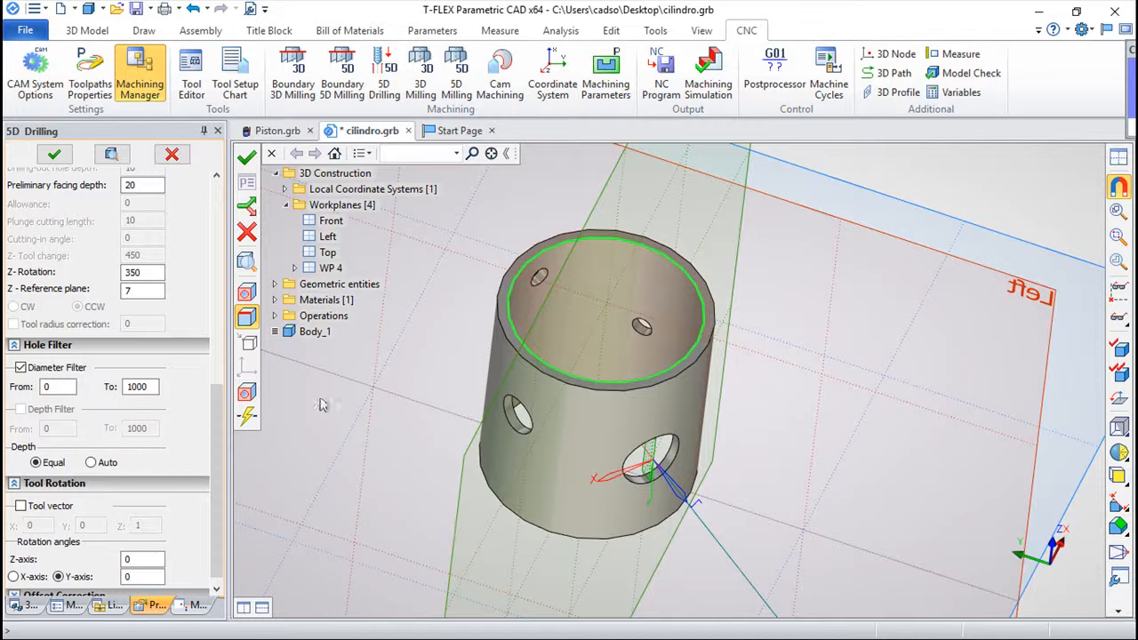
{"action": "scroll", "coordinate": [218, 440], "scroll_direction": "down", "scroll_amount": 1}
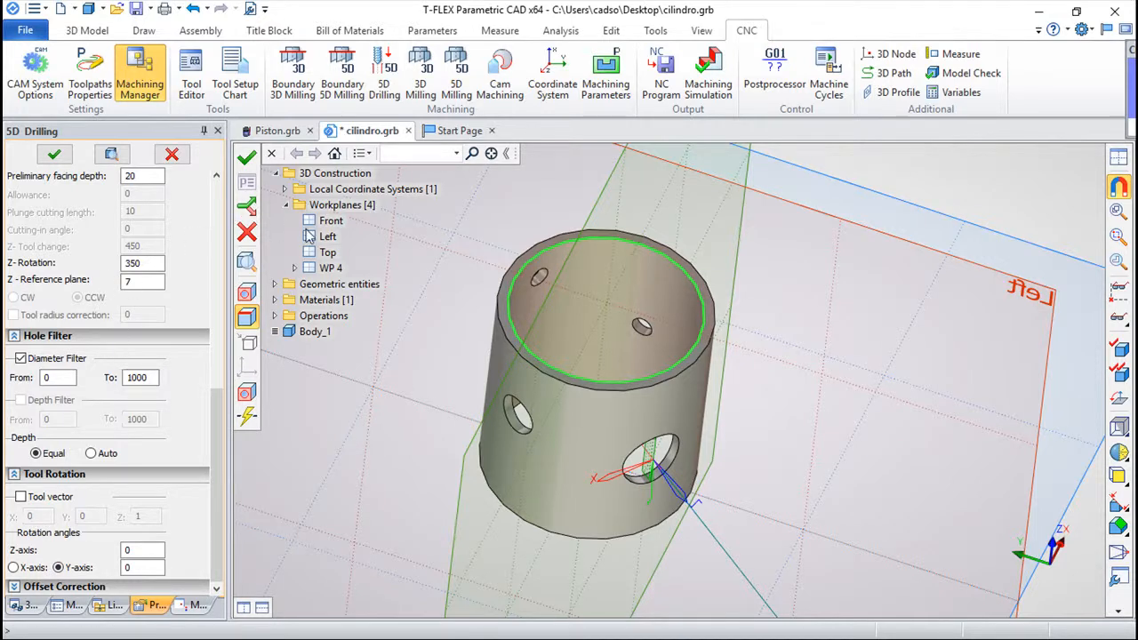
{"action": "left_click", "coordinate": [246, 157]}
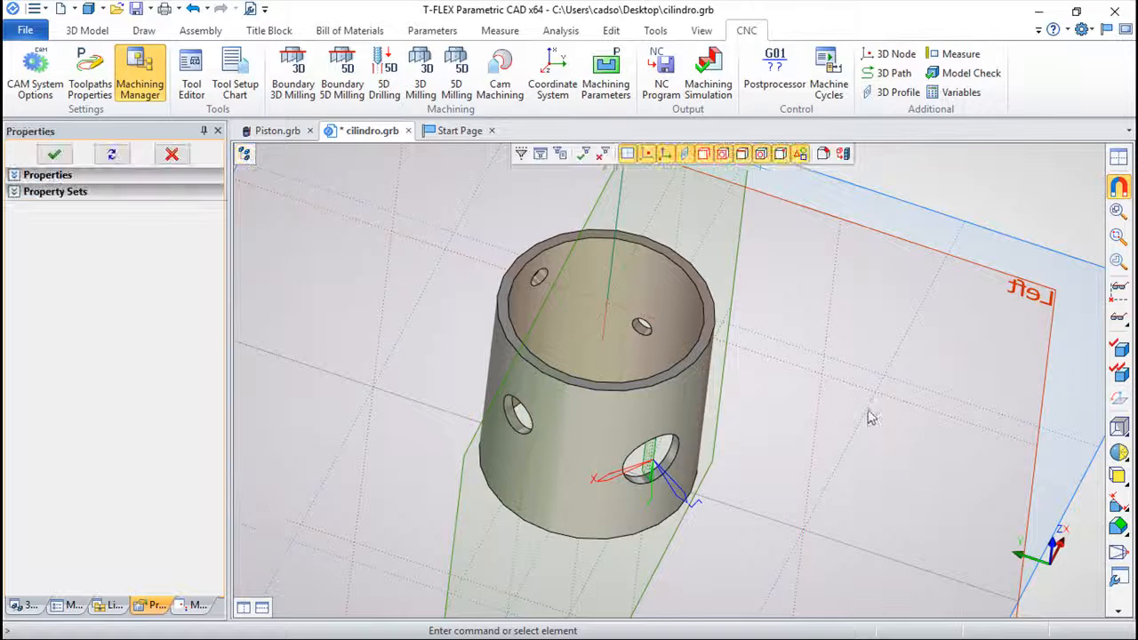
Run the machining simulation of the drilling toolpath along the cylinder's main axis and exit the simulation.
{"action": "right_click_drag", "start_coordinate": [851, 386], "coordinate": [855, 348]}
{"action": "left_click_drag", "start_coordinate": [855, 349], "coordinate": [854, 329]}
{"action": "left_click_drag", "start_coordinate": [587, 394], "coordinate": [614, 382]}
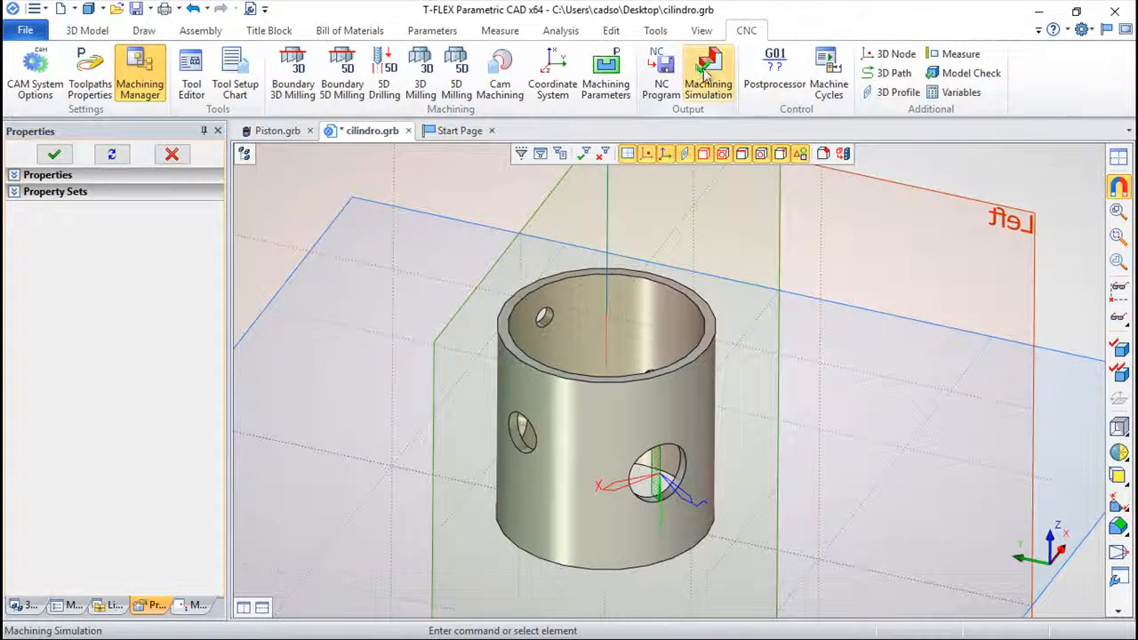
{"action": "left_click", "coordinate": [708, 76]}
{"action": "left_click", "coordinate": [122, 62]}
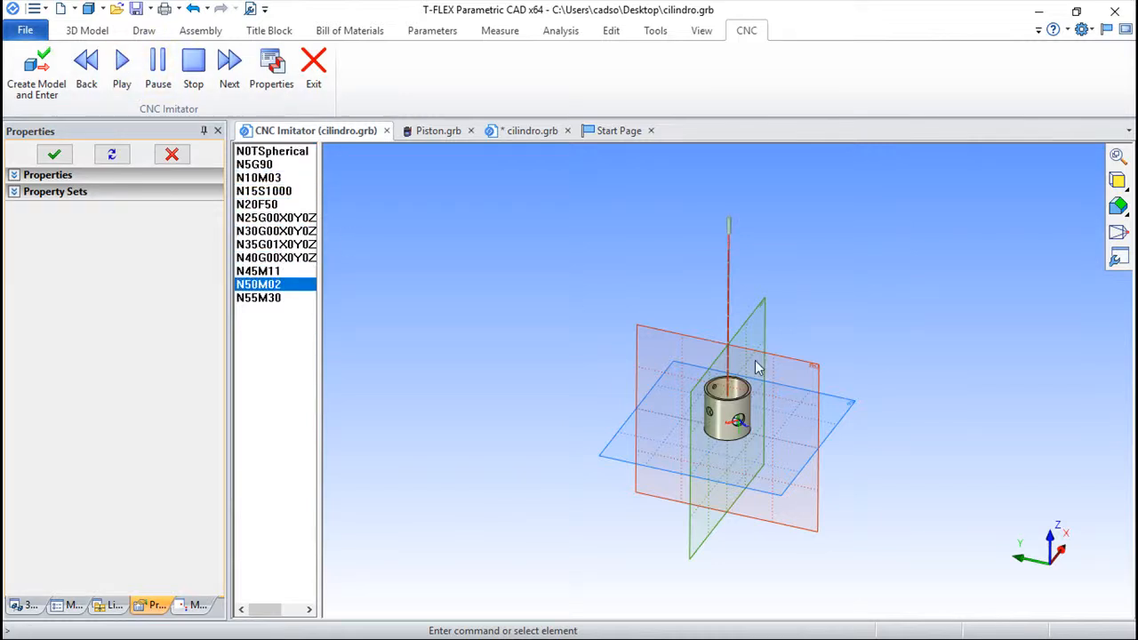
{"action": "left_click", "coordinate": [313, 62]}
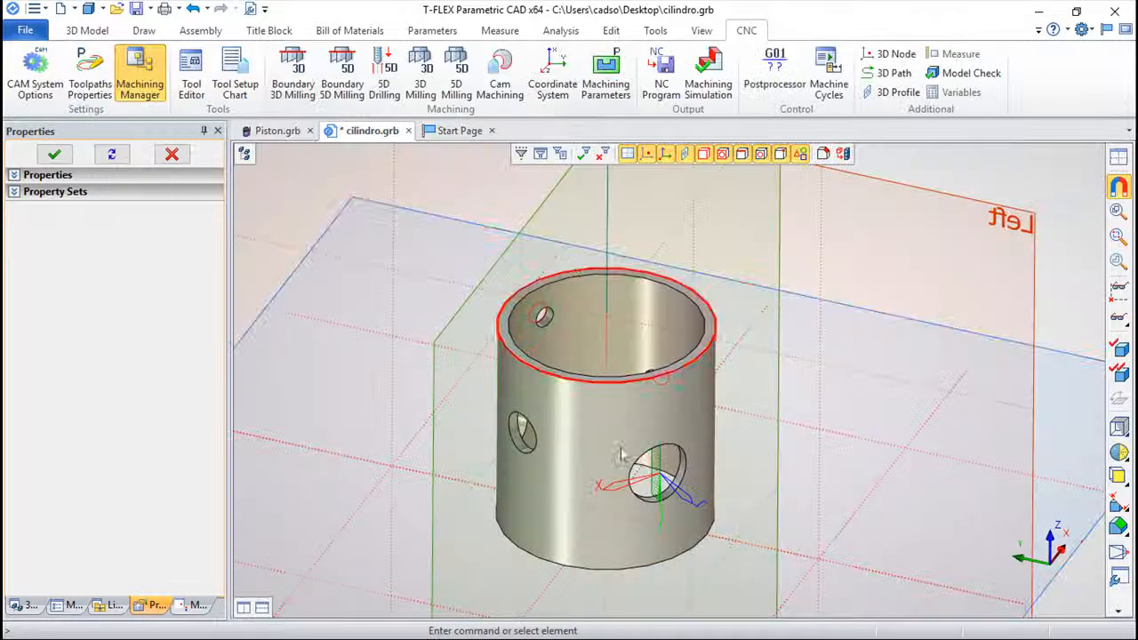
{"action": "scroll", "coordinate": [810, 418], "scroll_direction": "down", "scroll_amount": 2}
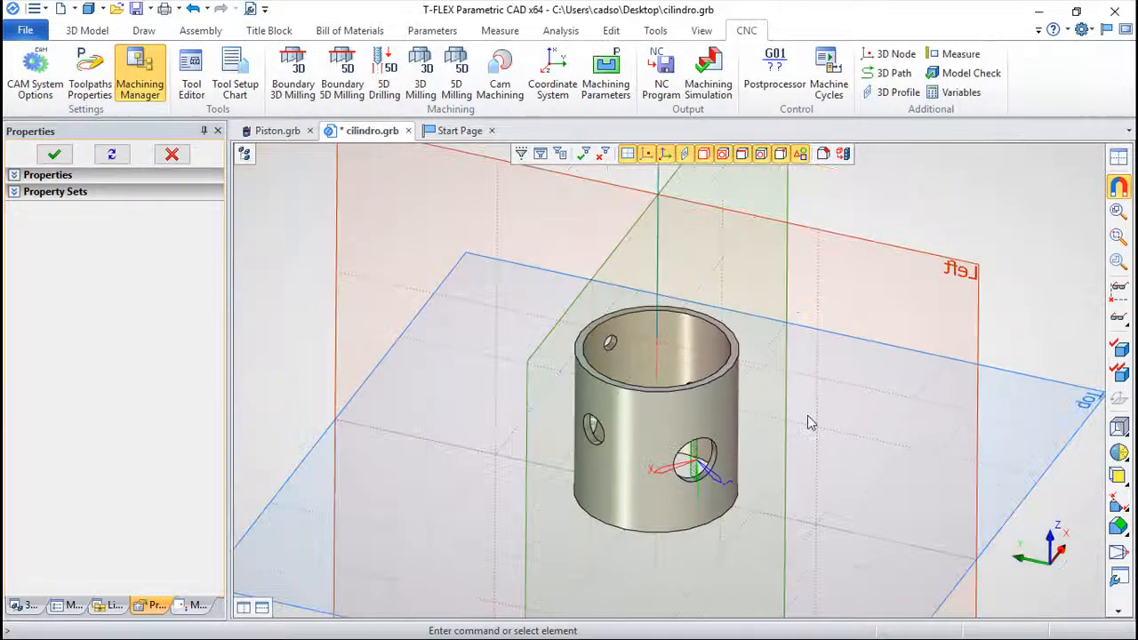
{"action": "scroll", "coordinate": [822, 436], "scroll_direction": "up", "scroll_amount": 4}
{"action": "middle_click_drag", "start_coordinate": [771, 383], "coordinate": [805, 401]}
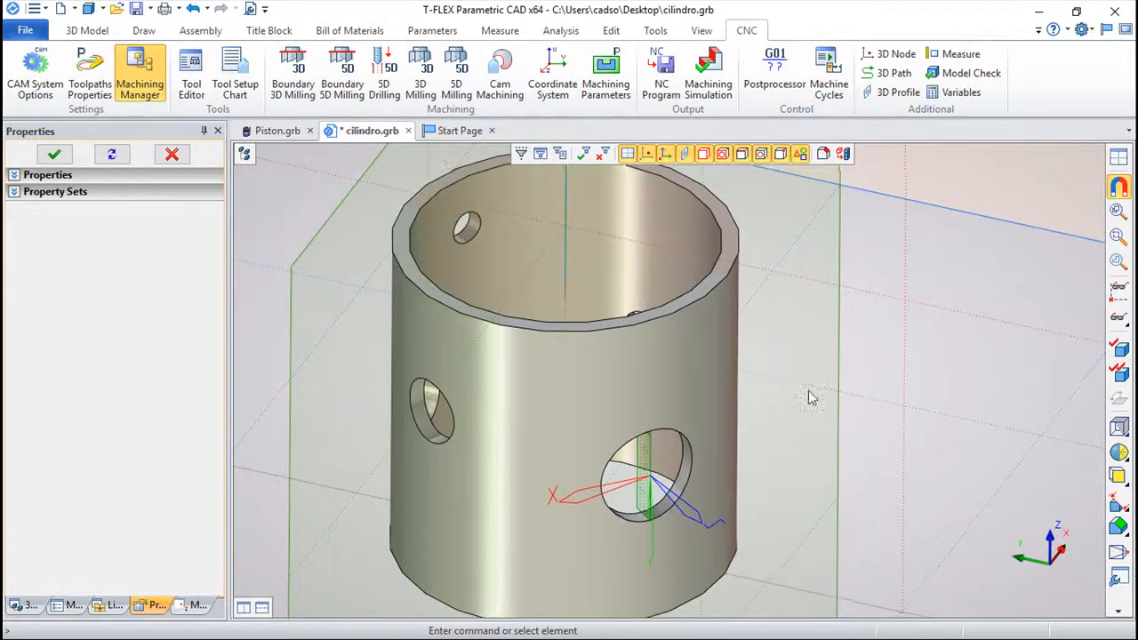